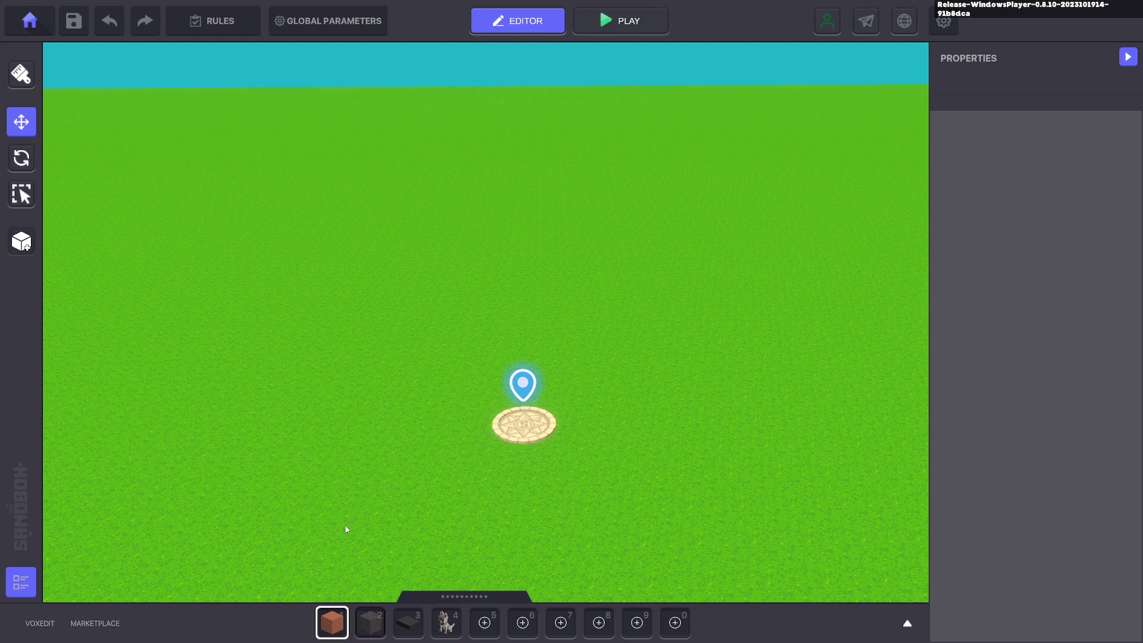
- Build a pillar of Wood planks 03 blocks beside the spawn point and place a Grey Numpad on its front face
left_click_drag(317, 605, 345, 361)
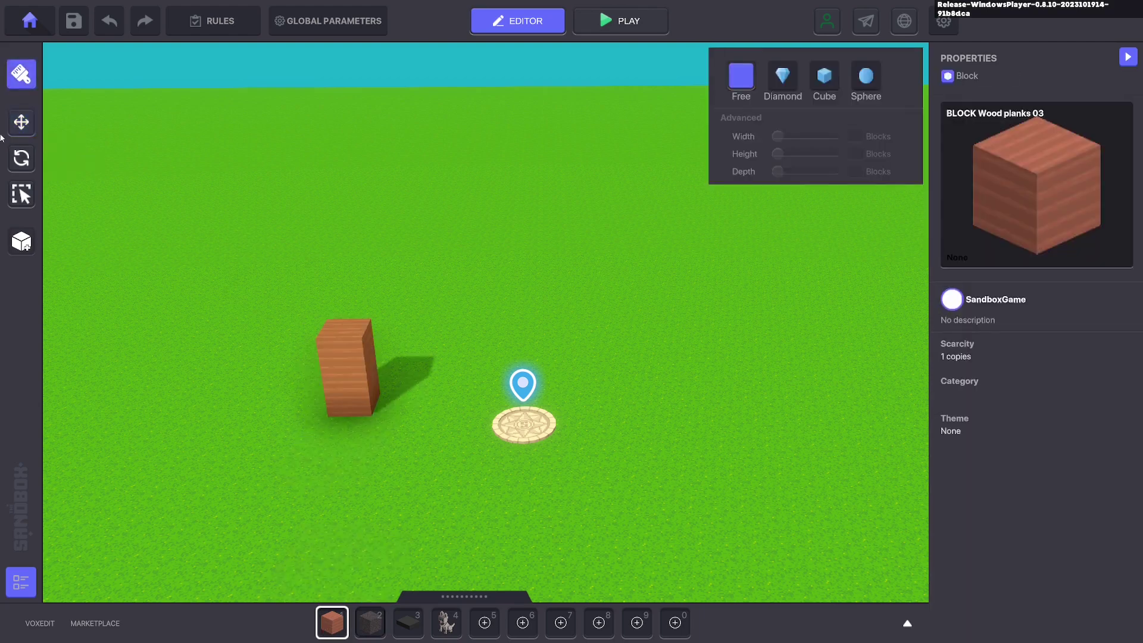
left_click(408, 622)
left_click(341, 361)
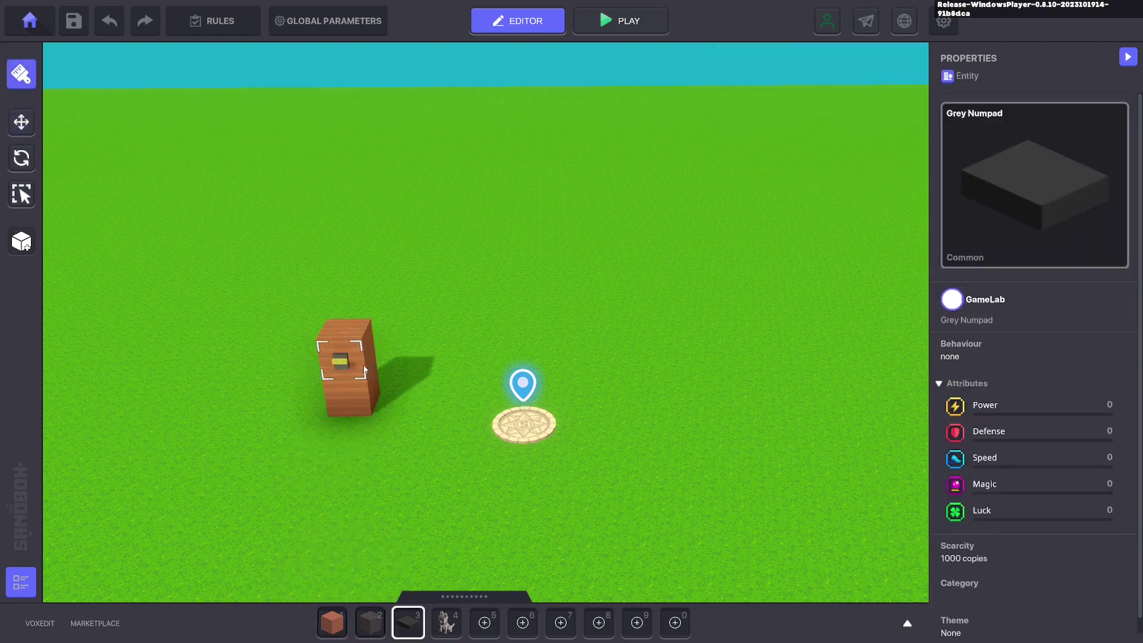
- Assign the [SP] Button behaviour to the Grey Numpad on the pillar
left_click(21, 122)
left_click(340, 360)
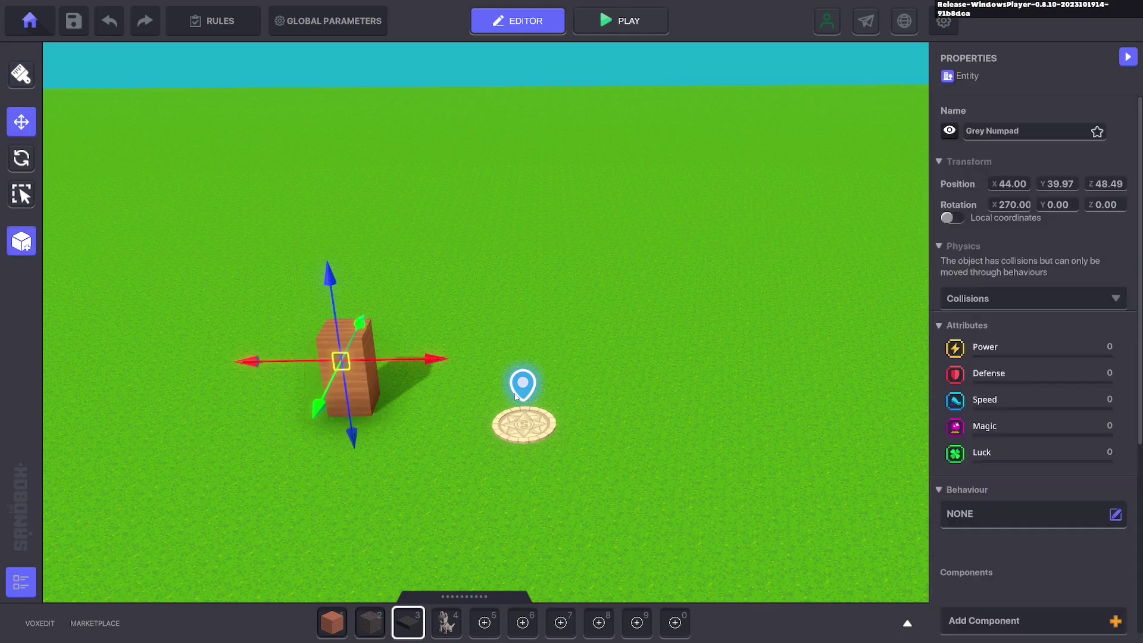
scroll(1069, 405, "down", 3)
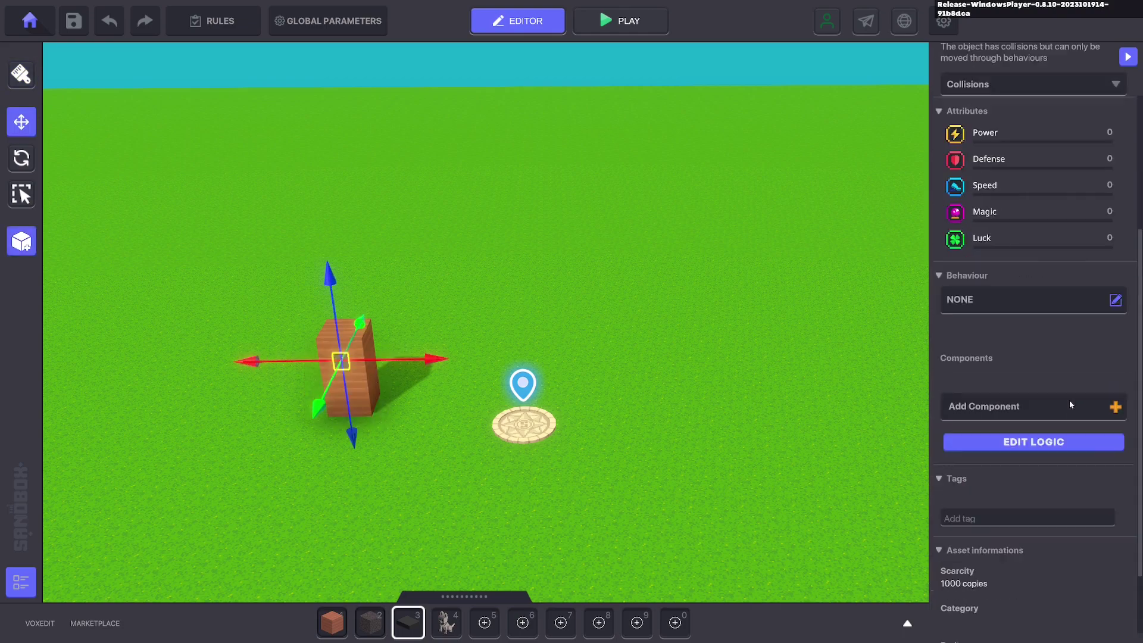
left_click(1023, 310)
type("button")
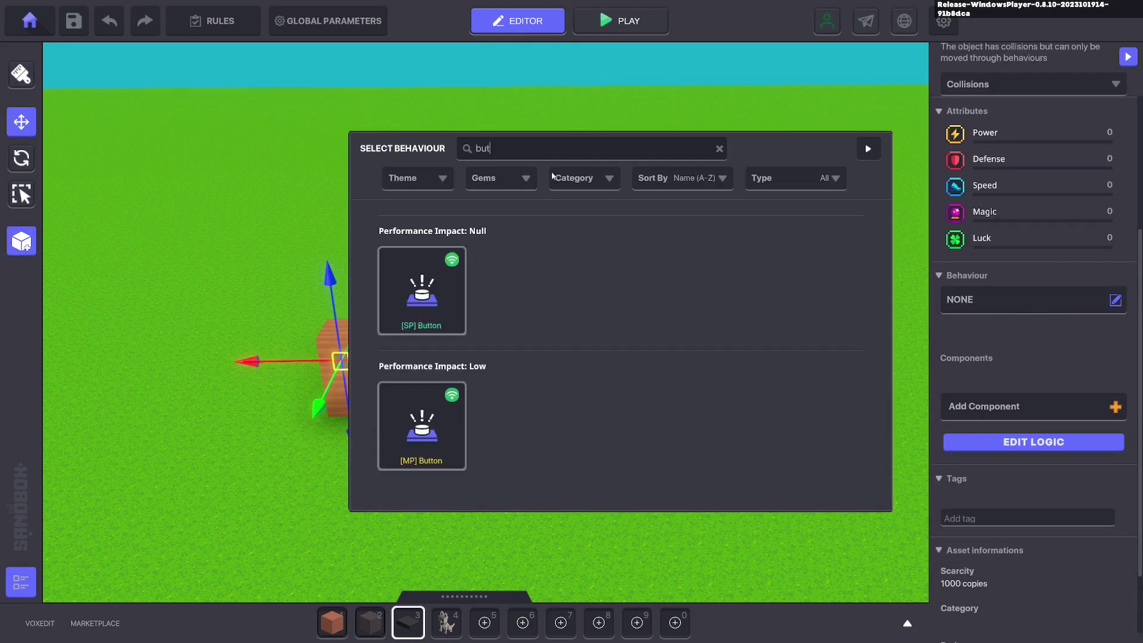
left_click(422, 291)
- Set the button's broadcast range to 100 and its message to send to a new message named Cycle
left_click(1055, 362)
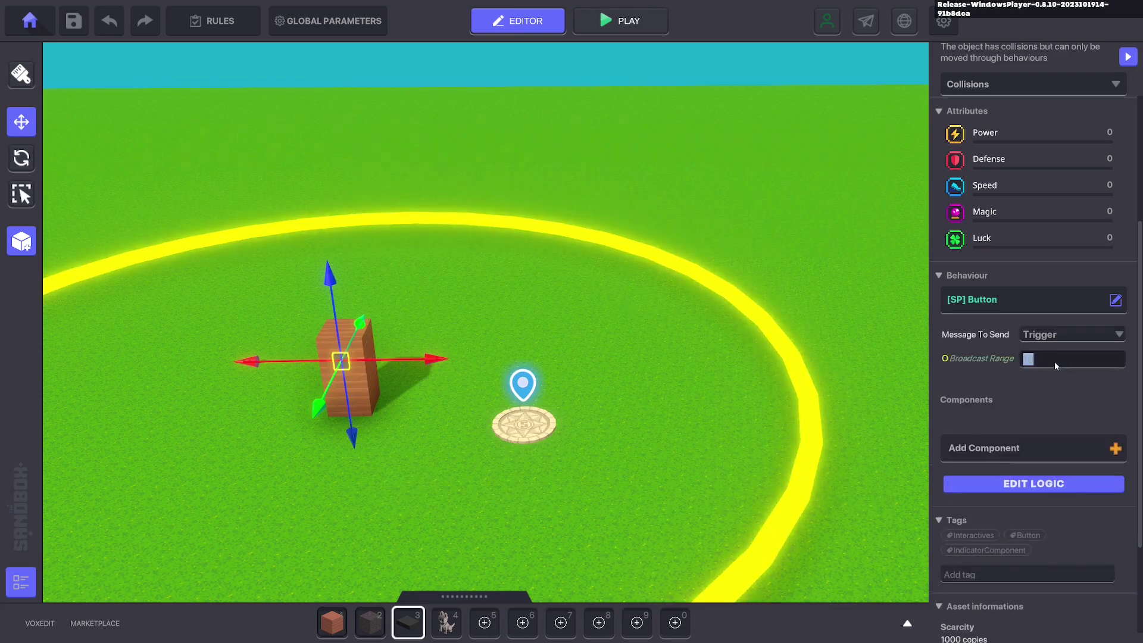
type("100")
left_click(1027, 484)
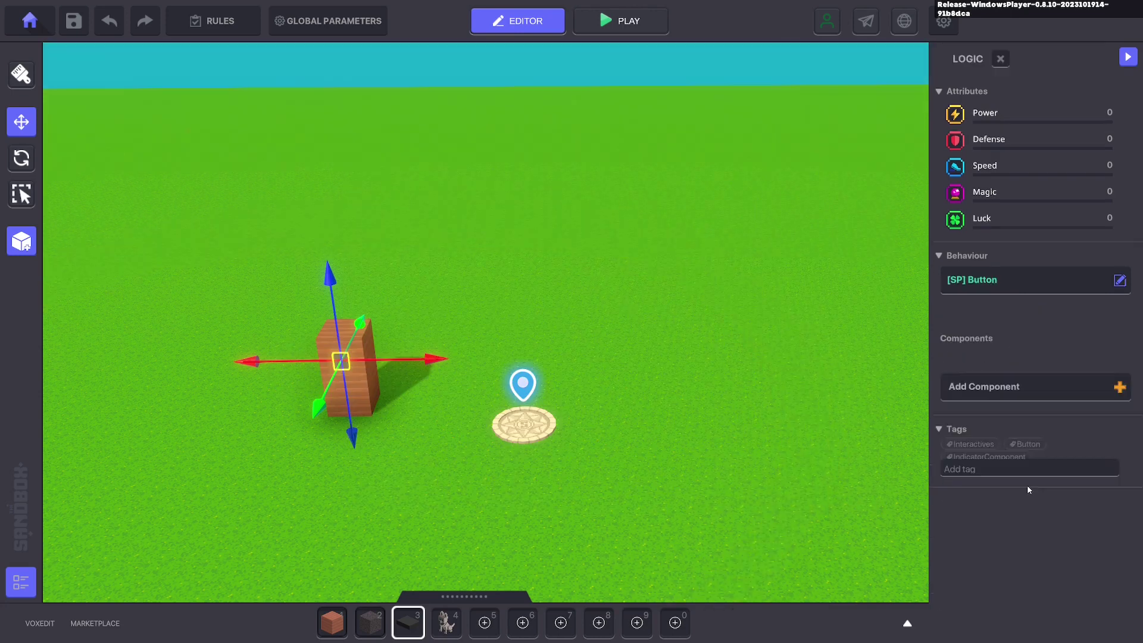
scroll(651, 365, "down", 5)
scroll(670, 363, "up", 3)
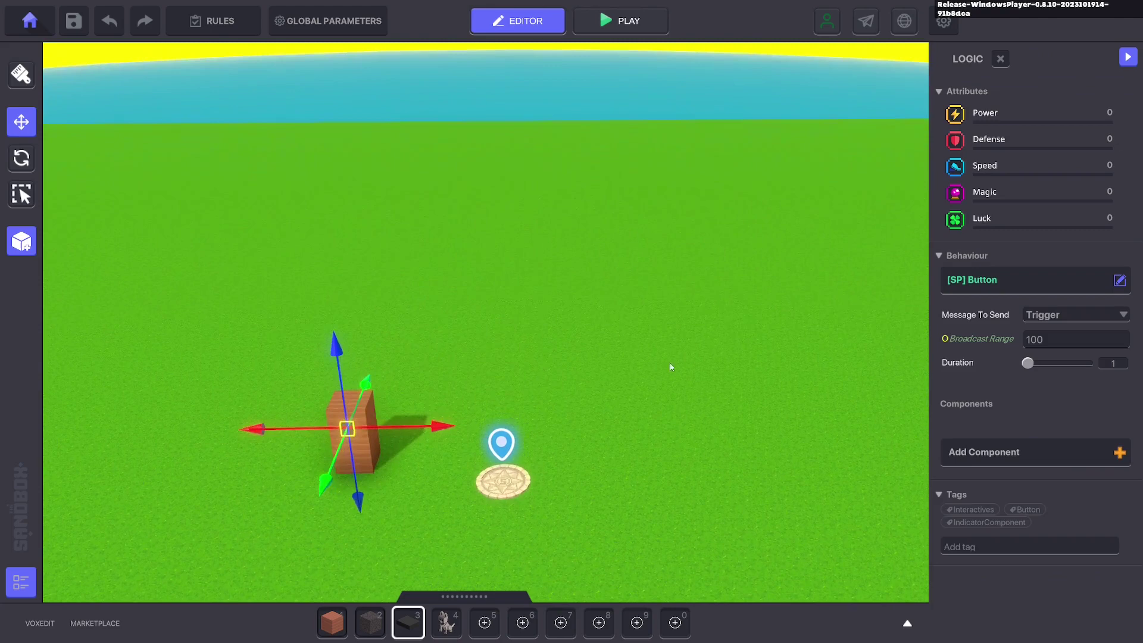
left_click(1062, 315)
type("Cycle")
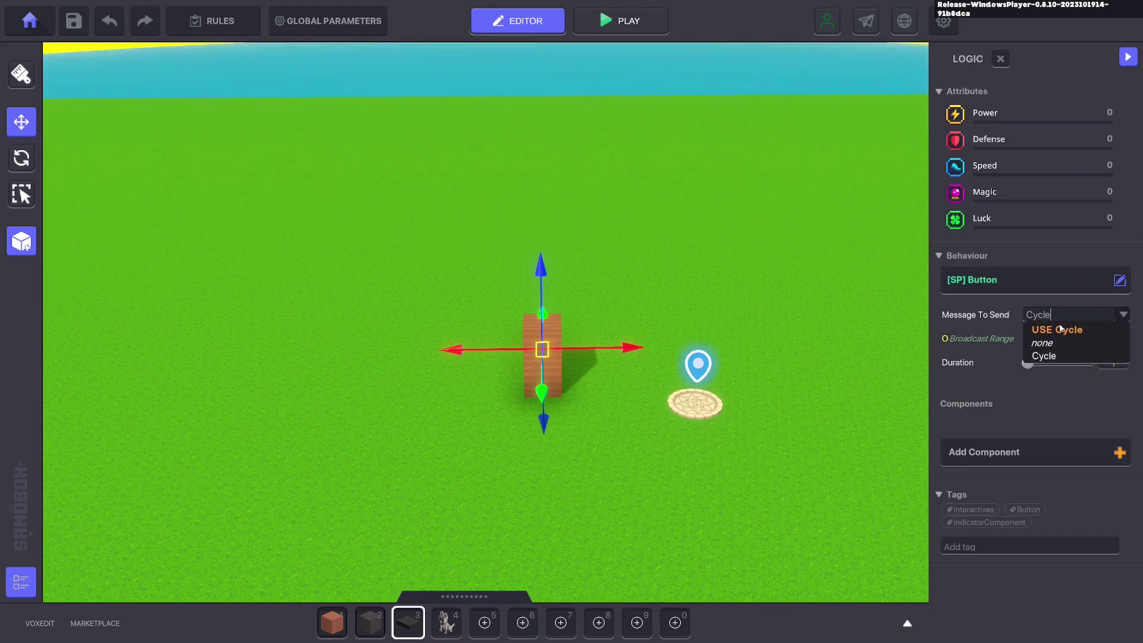
left_click(1048, 329)
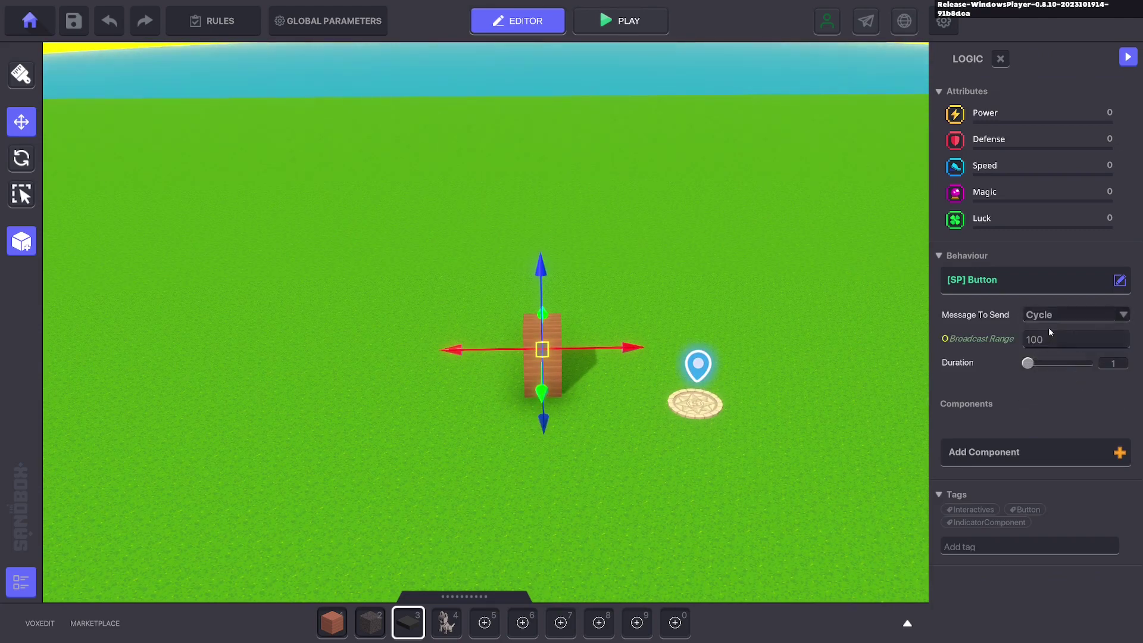
- Move the numpad slightly lower on the pillar's front face
scroll(468, 432, "up", 4)
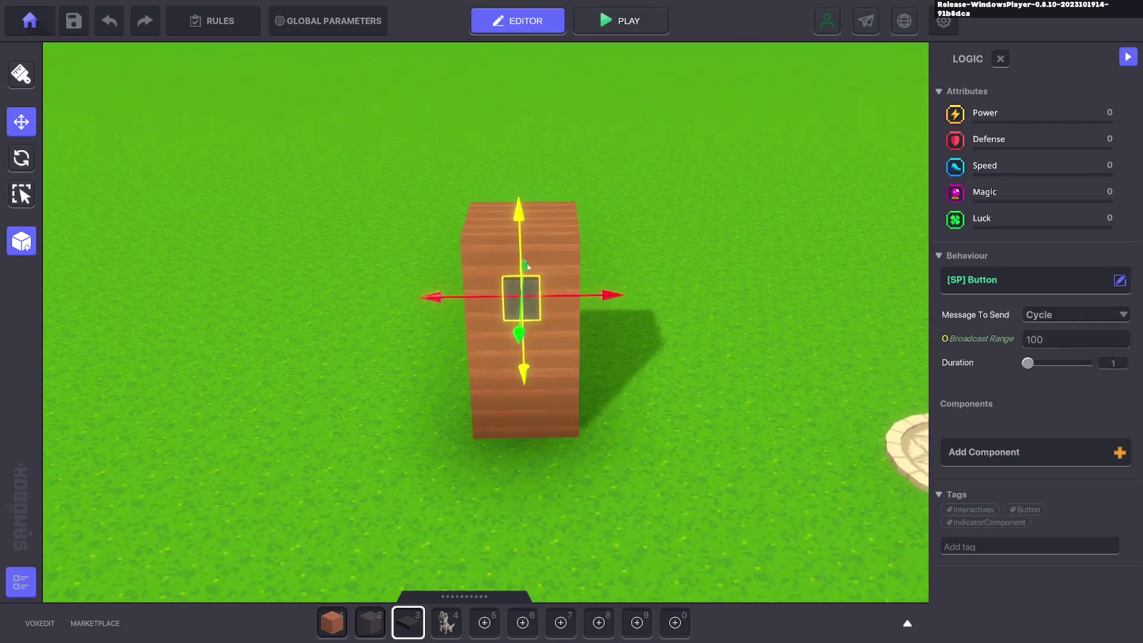
left_click_drag(516, 216, 517, 227)
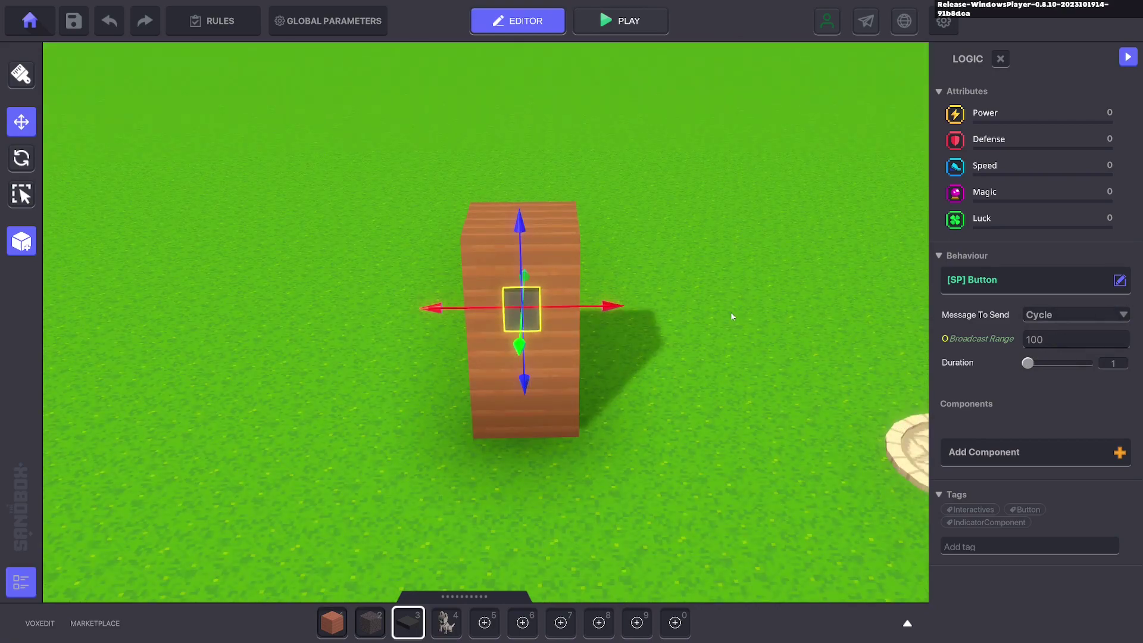
- Place an Arctic Fox on the grass behind the pillar and rotate it 180 degrees around the Y axis
scroll(701, 326, "down", 5)
left_click(445, 621)
left_click(513, 278)
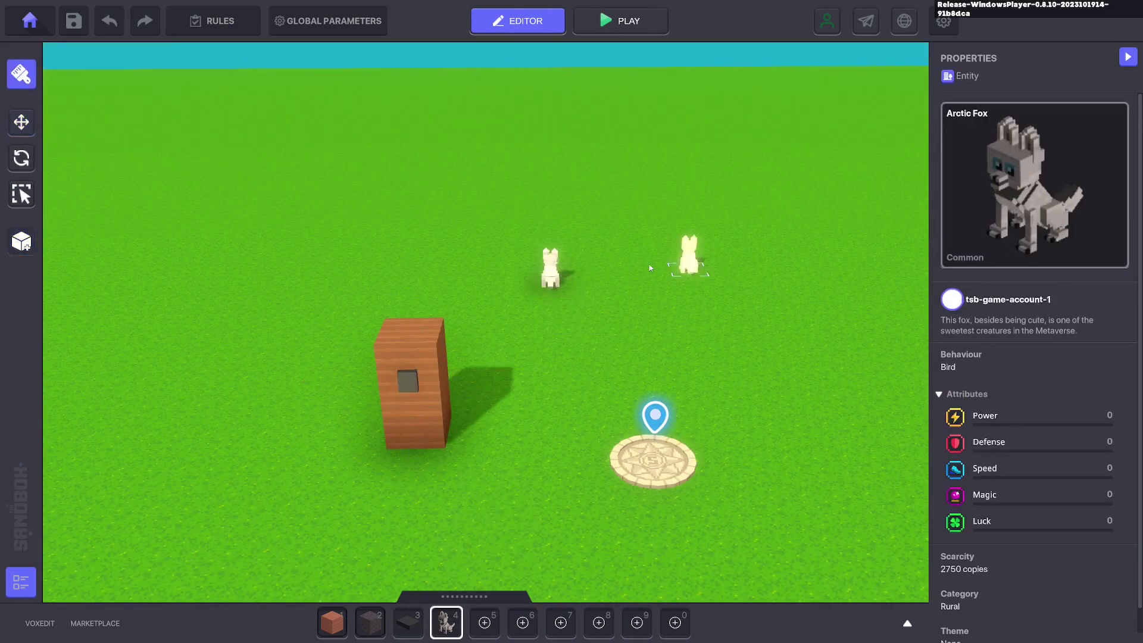
key("r")
left_click(549, 270)
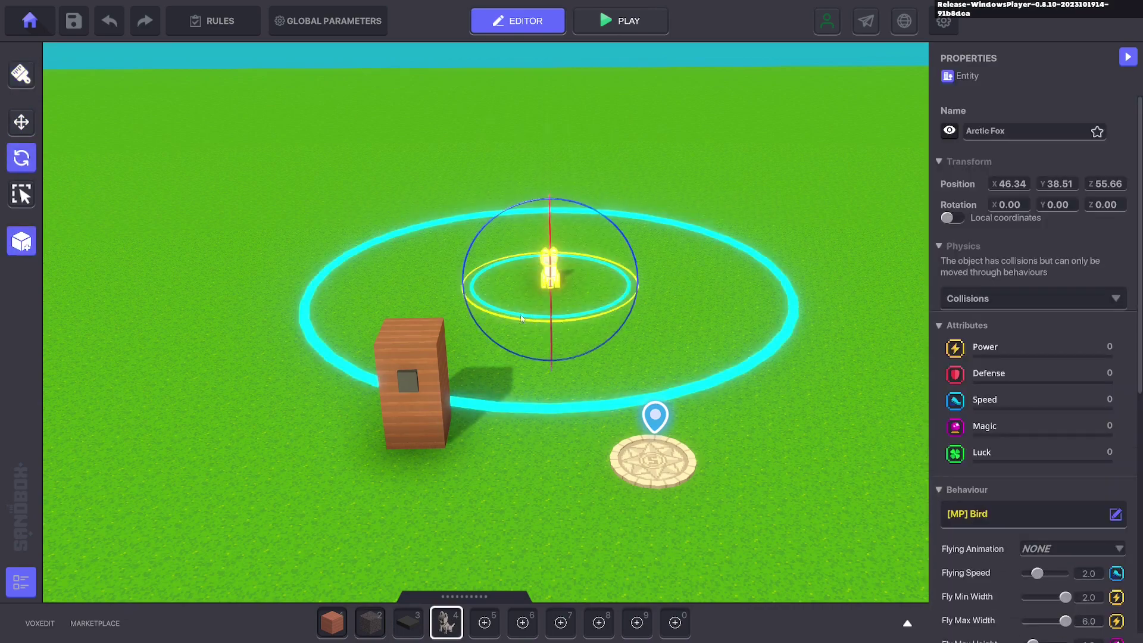
left_click_drag(507, 319, 967, 289)
left_click(24, 123)
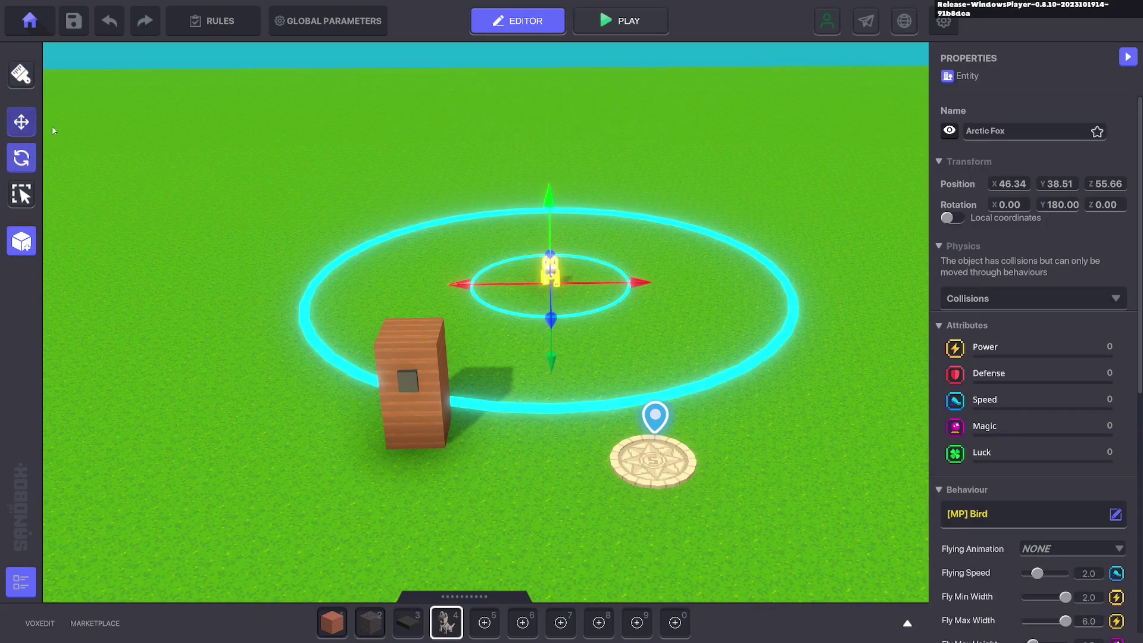
- Replace the fox's Bird behaviour with [SP] Animated Decoration
scroll(1047, 472, "down", 3)
left_click(994, 348)
left_click(421, 288)
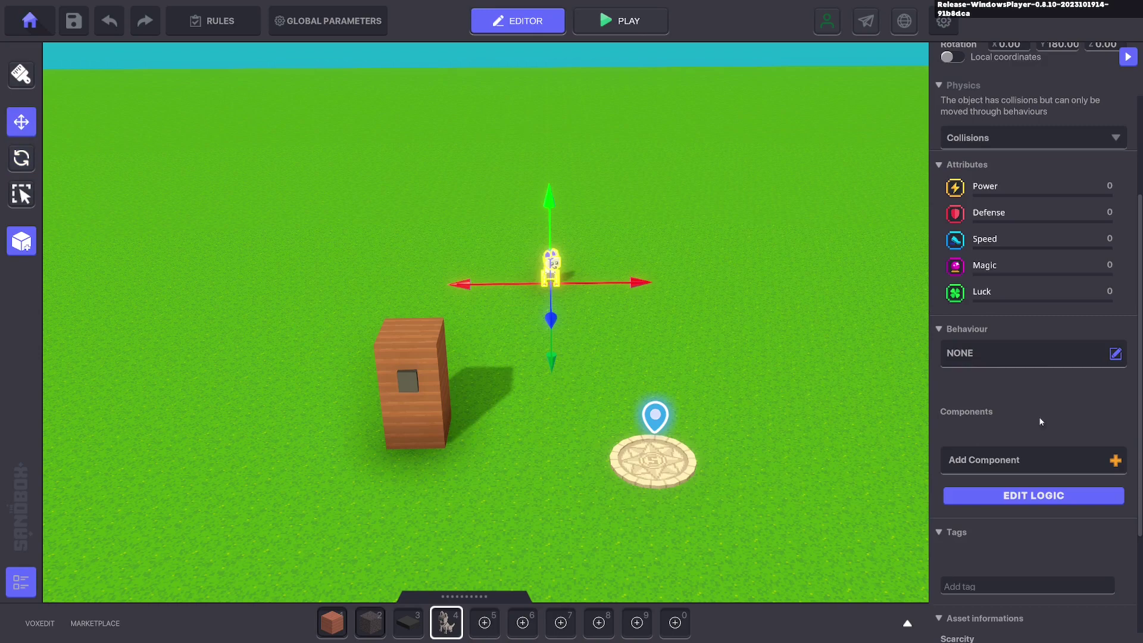
left_click(1034, 360)
left_click(561, 149)
type("ani")
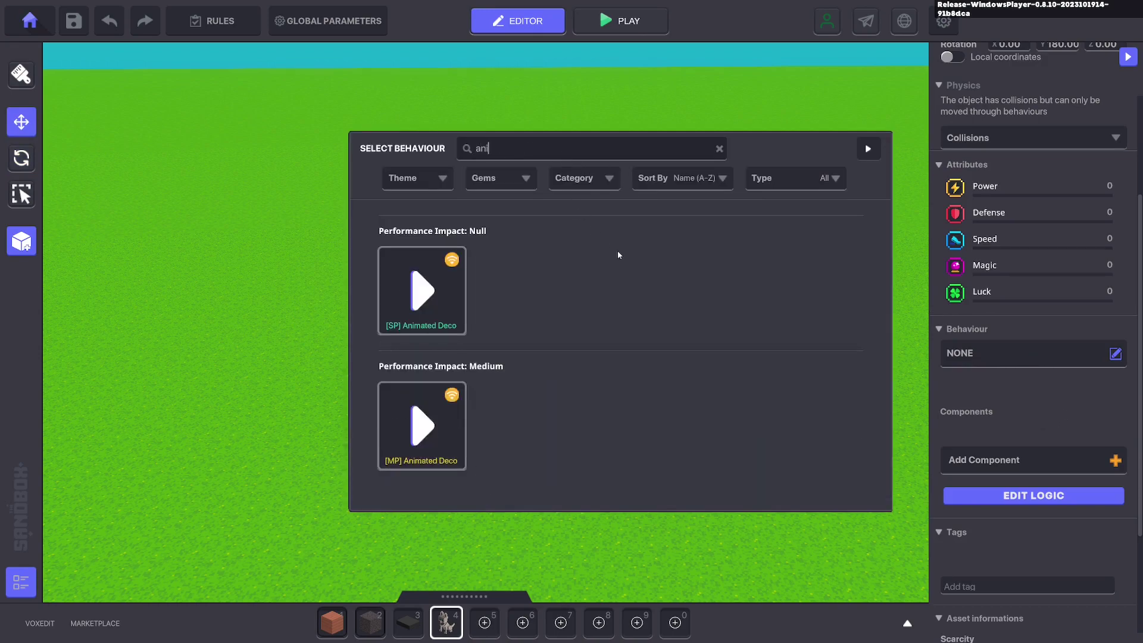
left_click(421, 292)
- Make the fox's first animation, Idle 01, loop infinitely and be interruptible
scroll(995, 442, "down", 4)
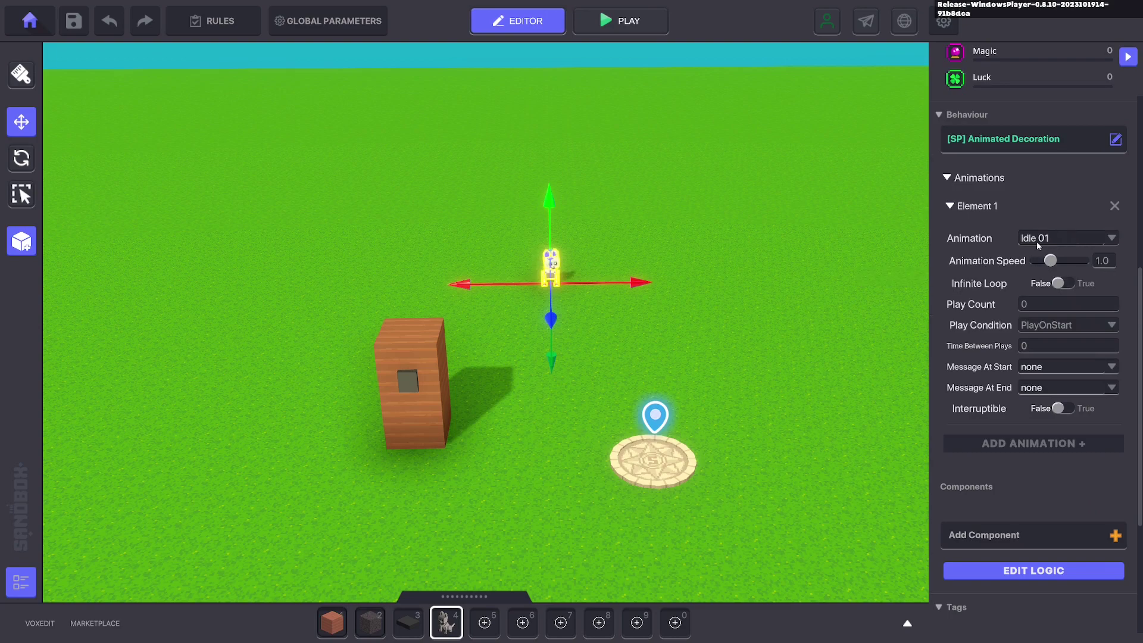
left_click(1060, 283)
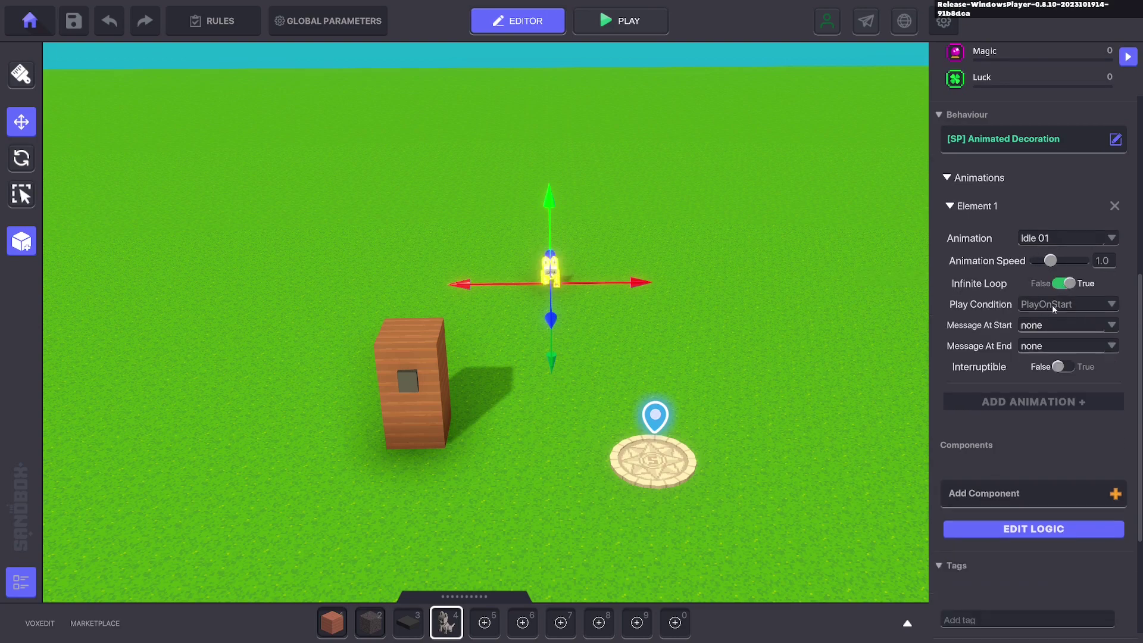
left_click(1057, 368)
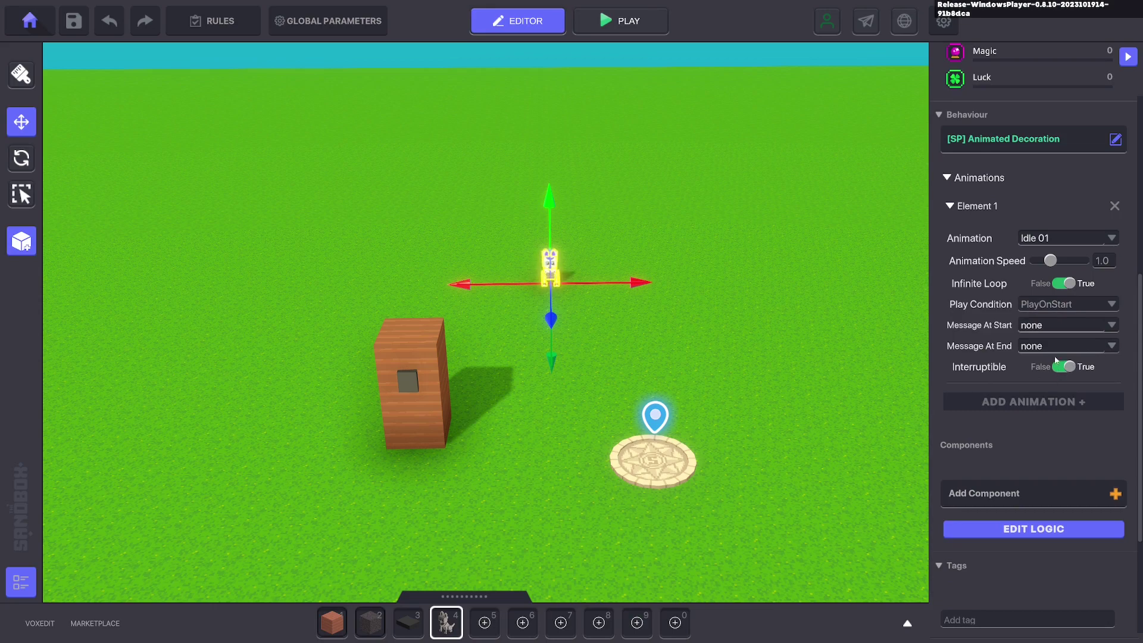
- Add a second animation element to the fox and set its animation to Run 01
left_click(1049, 399)
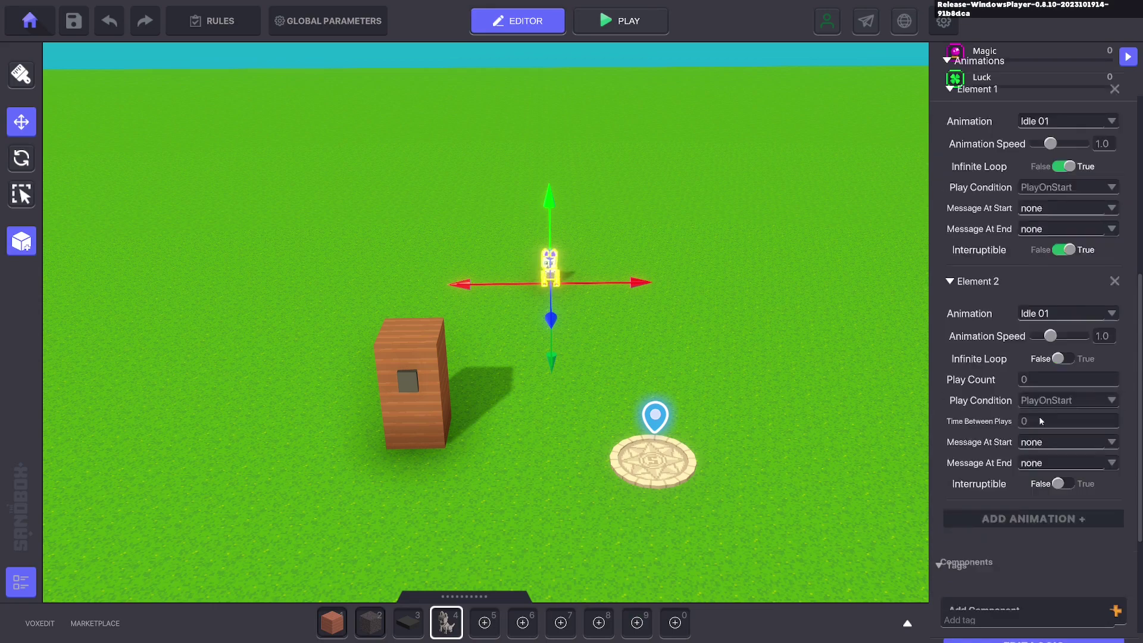
scroll(1071, 328, "down", 3)
left_click(1111, 270)
scroll(1055, 342, "down", 1)
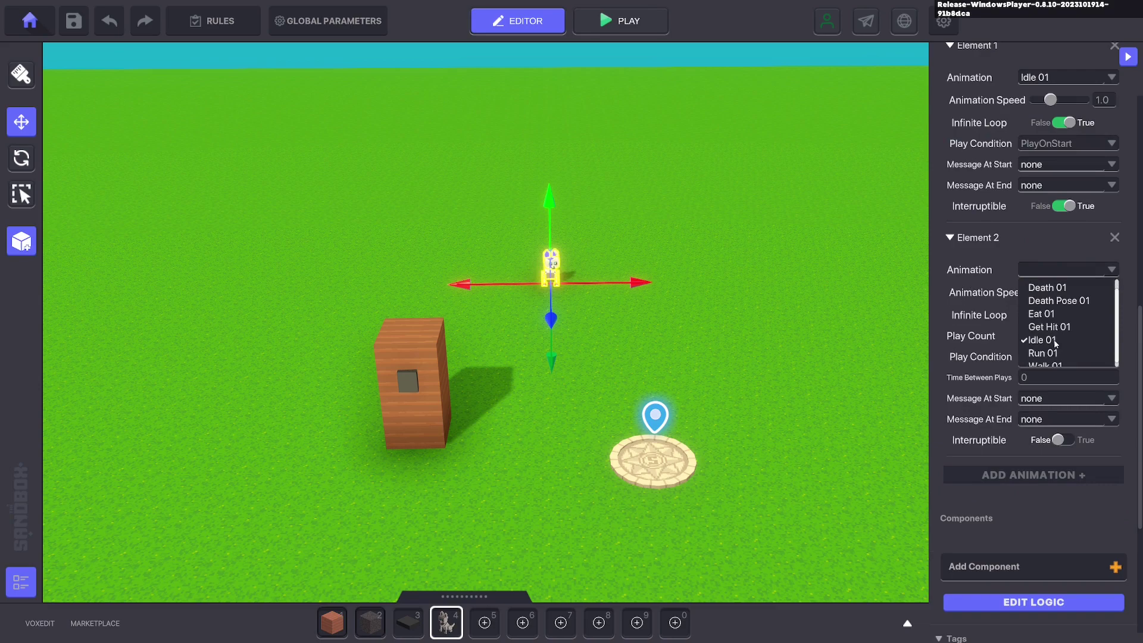
left_click(1042, 353)
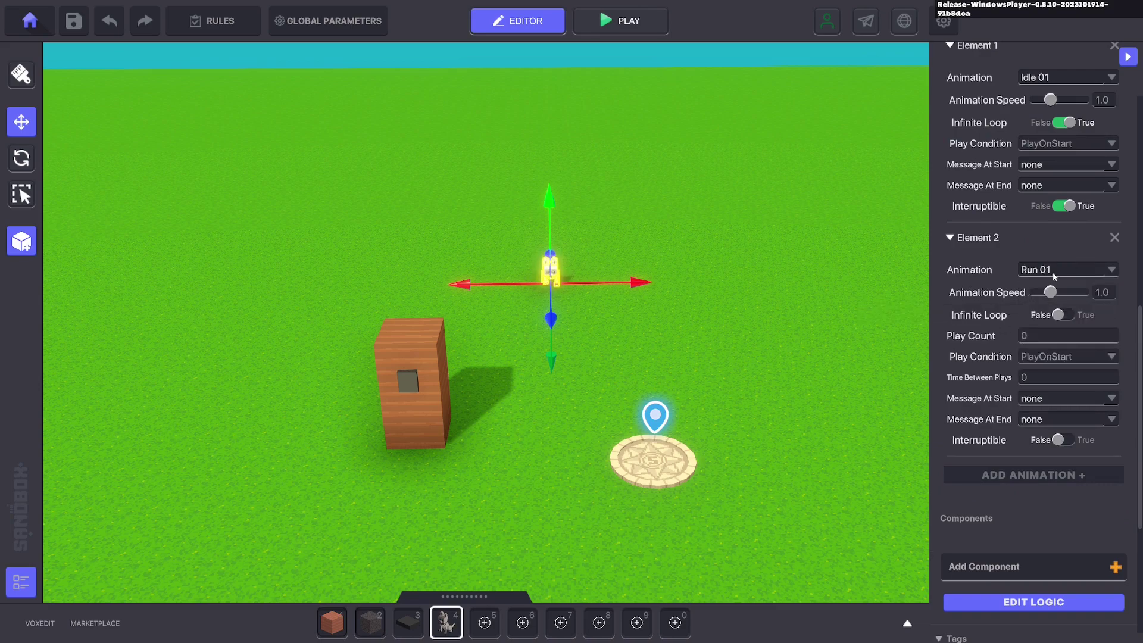
- Make the Run 01 animation loop infinitely, be interruptible and play on receiving a new message named Play.1
left_click(1064, 315)
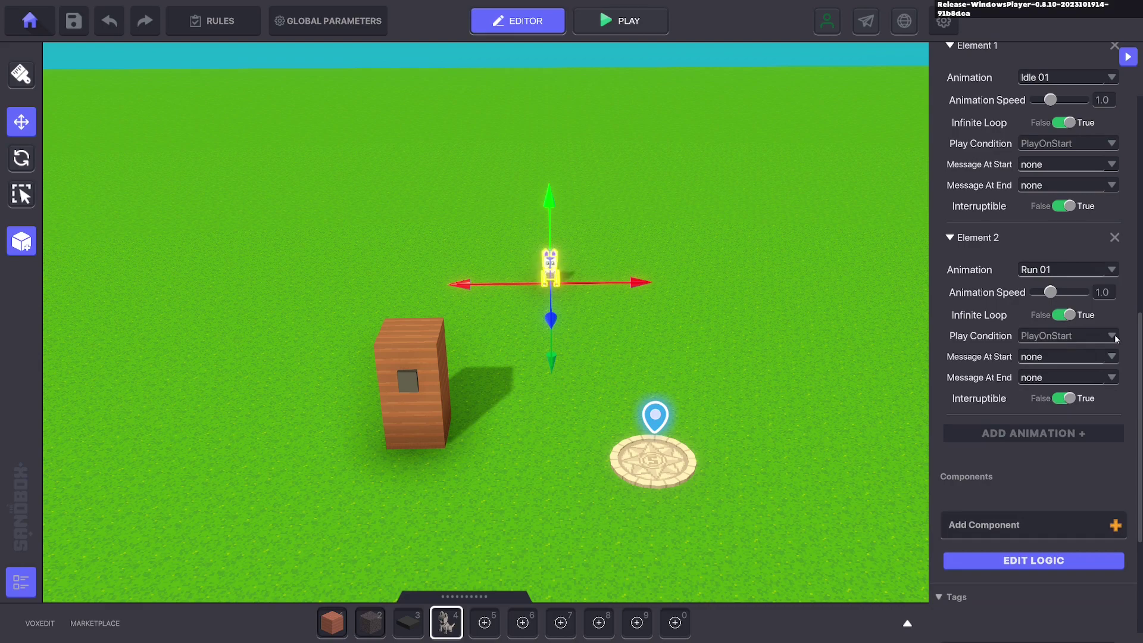
left_click(1083, 337)
left_click(1063, 365)
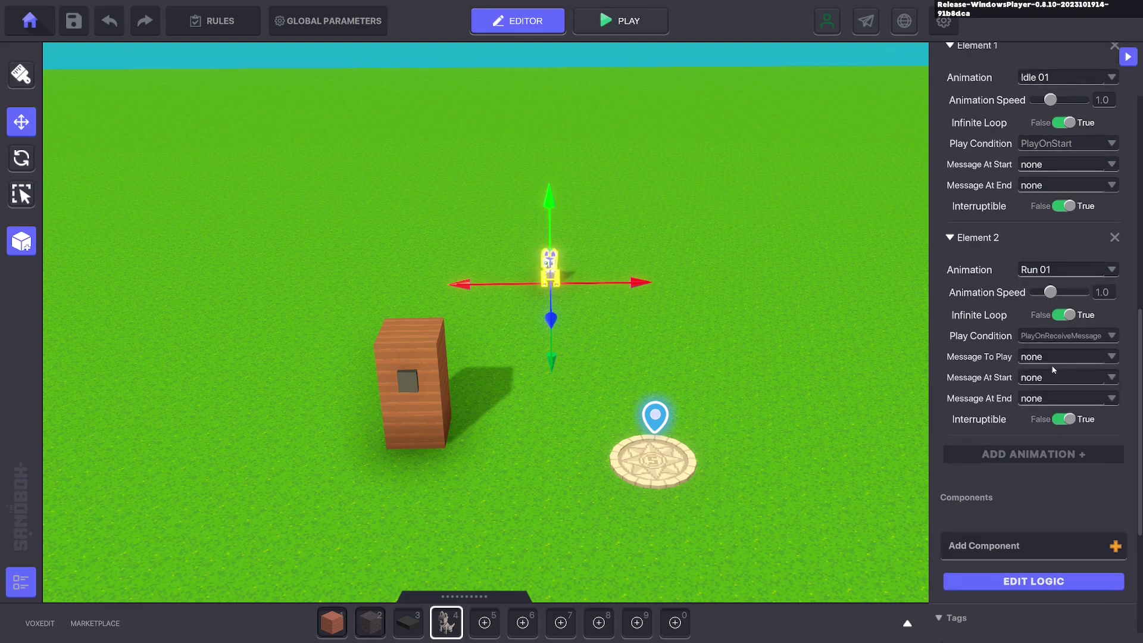
left_click(1038, 357)
type("Play.1")
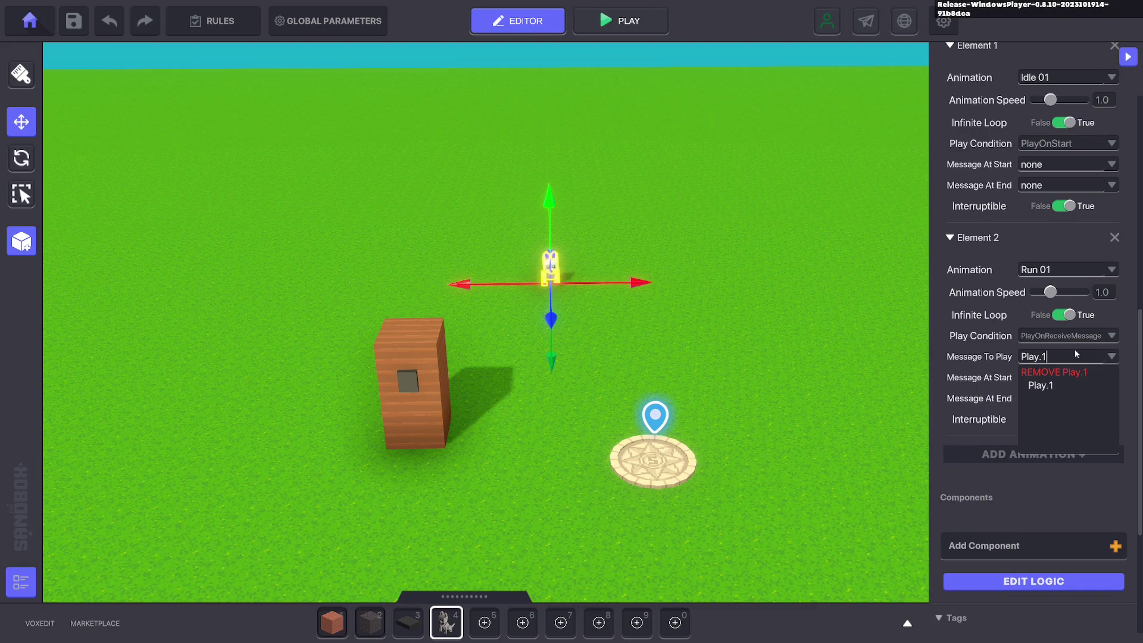
left_click(1039, 387)
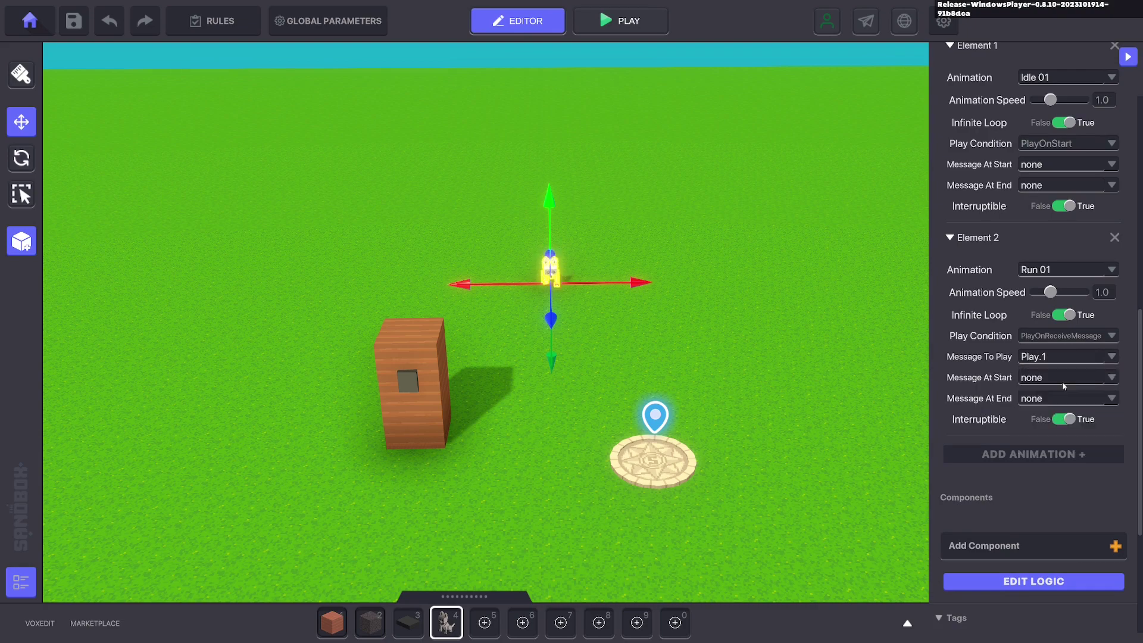
- Place a second Grey Numpad flat on the grass in front of the fox and select it for editing
middle_click_drag(725, 367, 748, 364)
key("q")
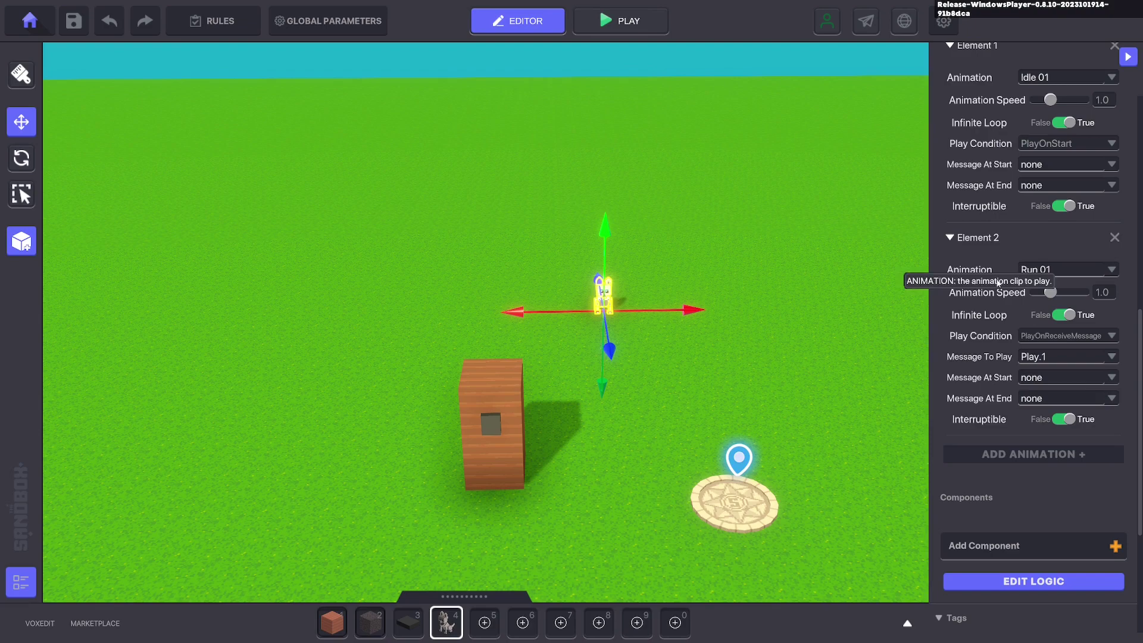
middle_click_drag(628, 320, 613, 315)
scroll(640, 335, "up", 3)
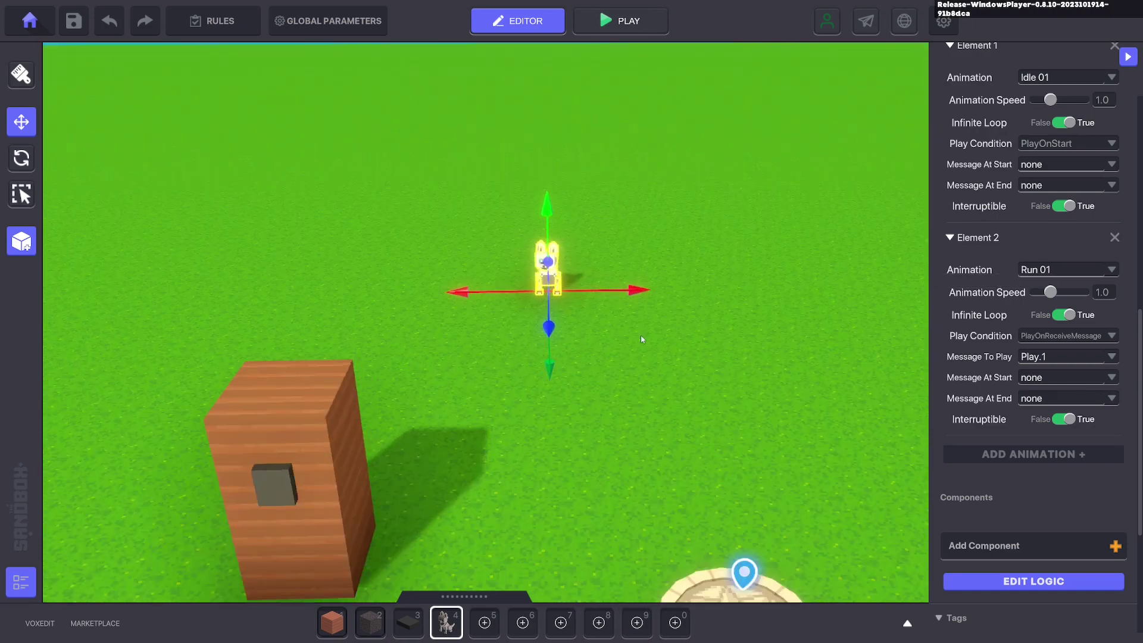
left_click(271, 497)
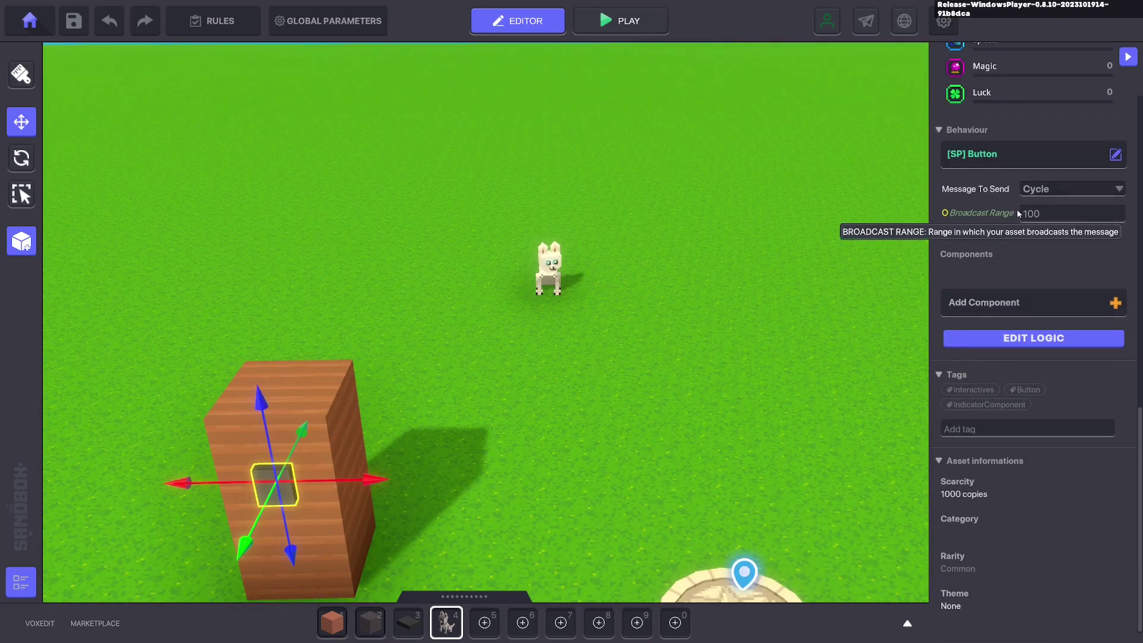
key("3")
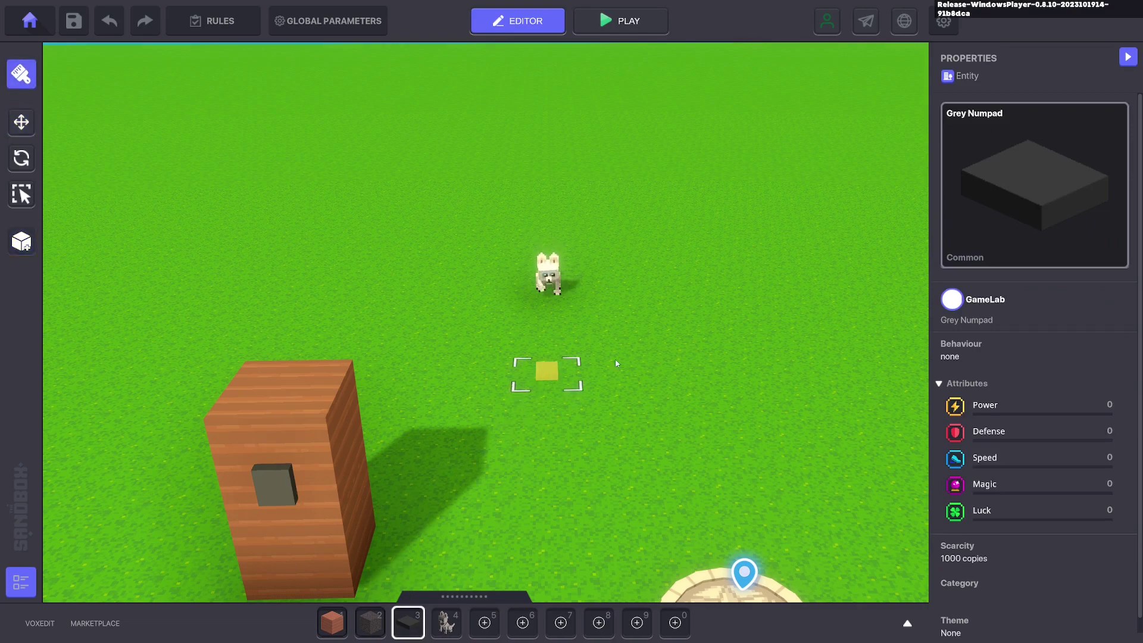
left_click(22, 122)
left_click(547, 371)
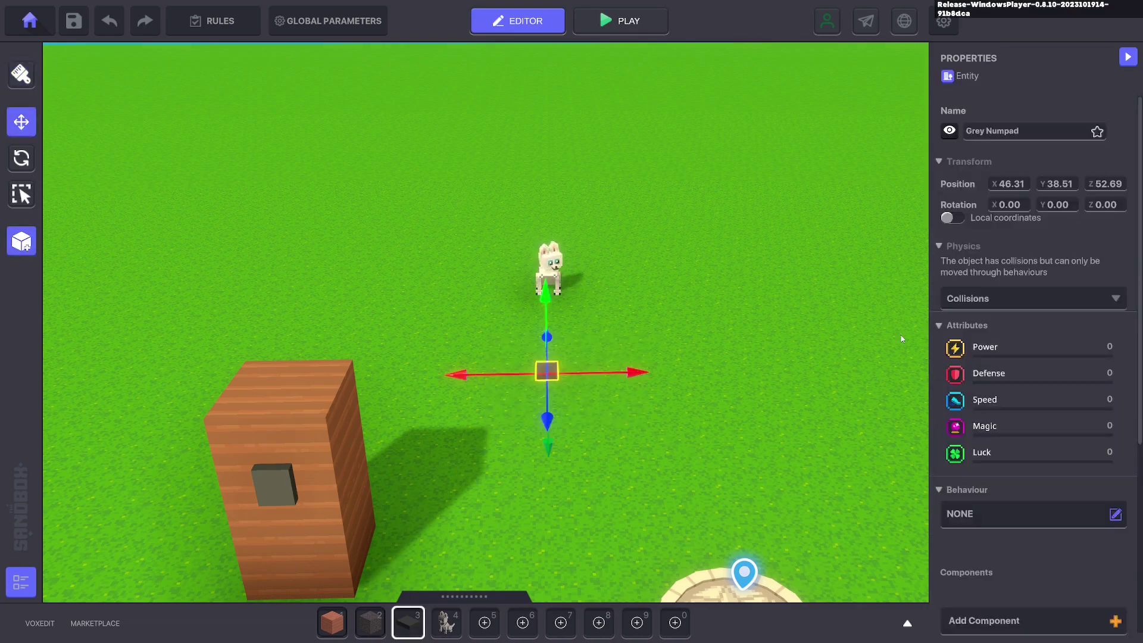
- Assign the [SP] Message Broadcaster behaviour to the numpad on the grass
scroll(1040, 380, "down", 5)
left_click(994, 245)
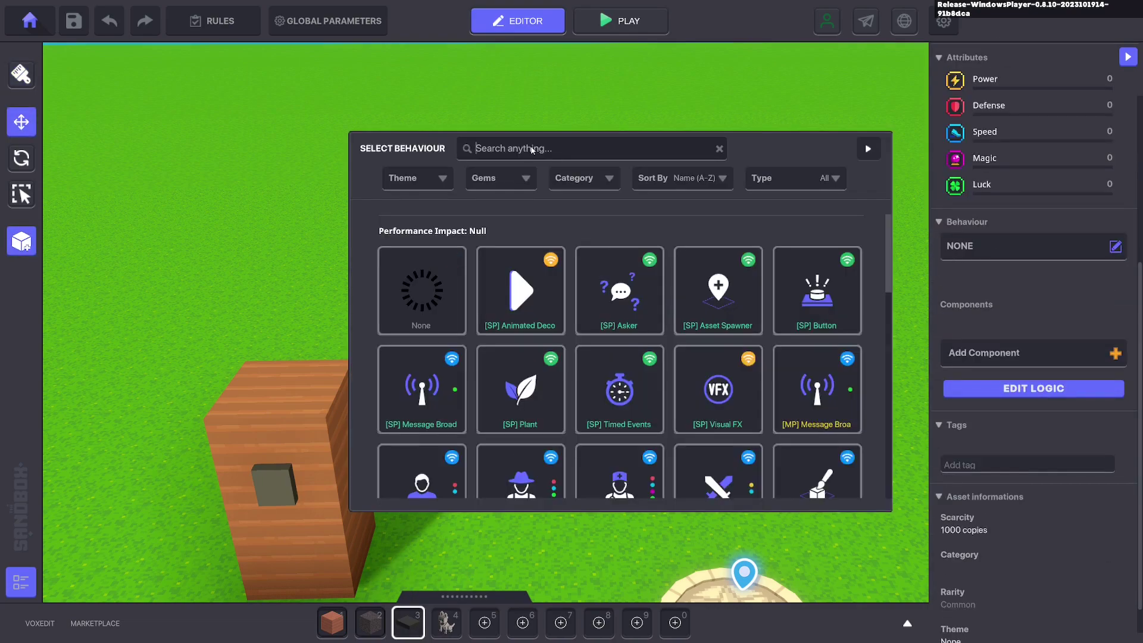
type("mess")
left_click(447, 306)
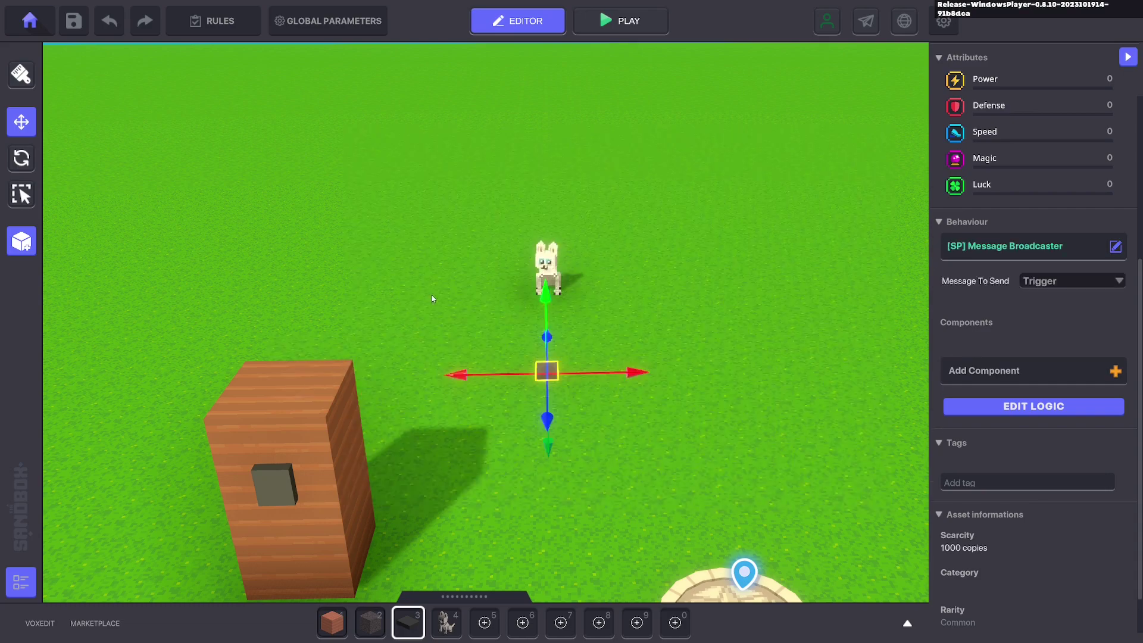
- Add the [SP] Toggle component to the numpad on the grass and set its Message Broadcaster's broadcast type to All
left_click(964, 371)
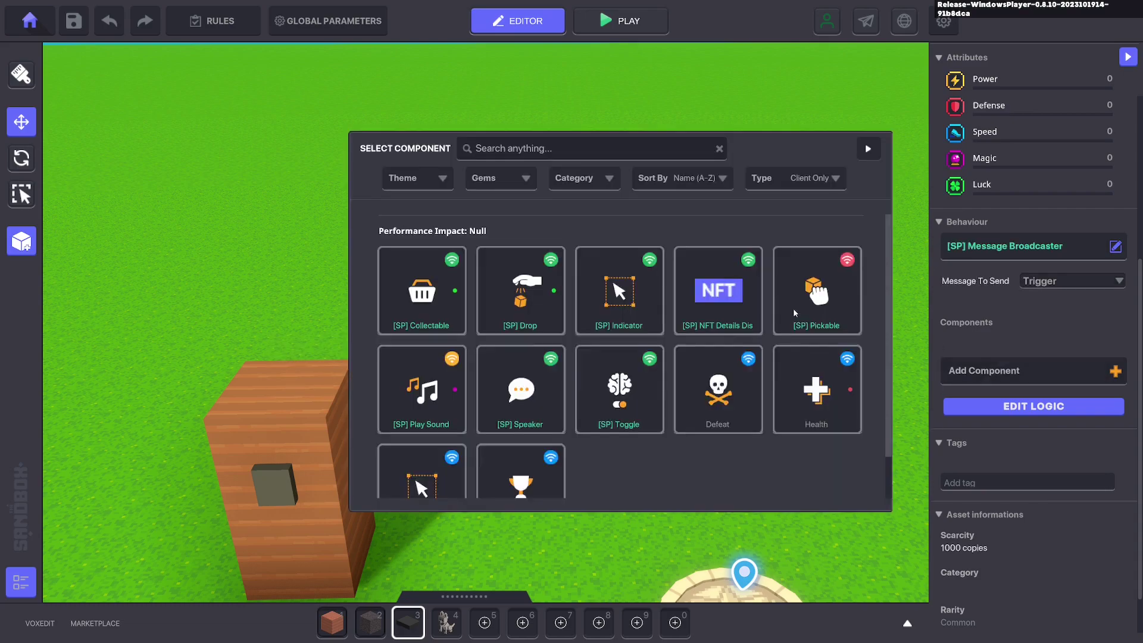
left_click(623, 404)
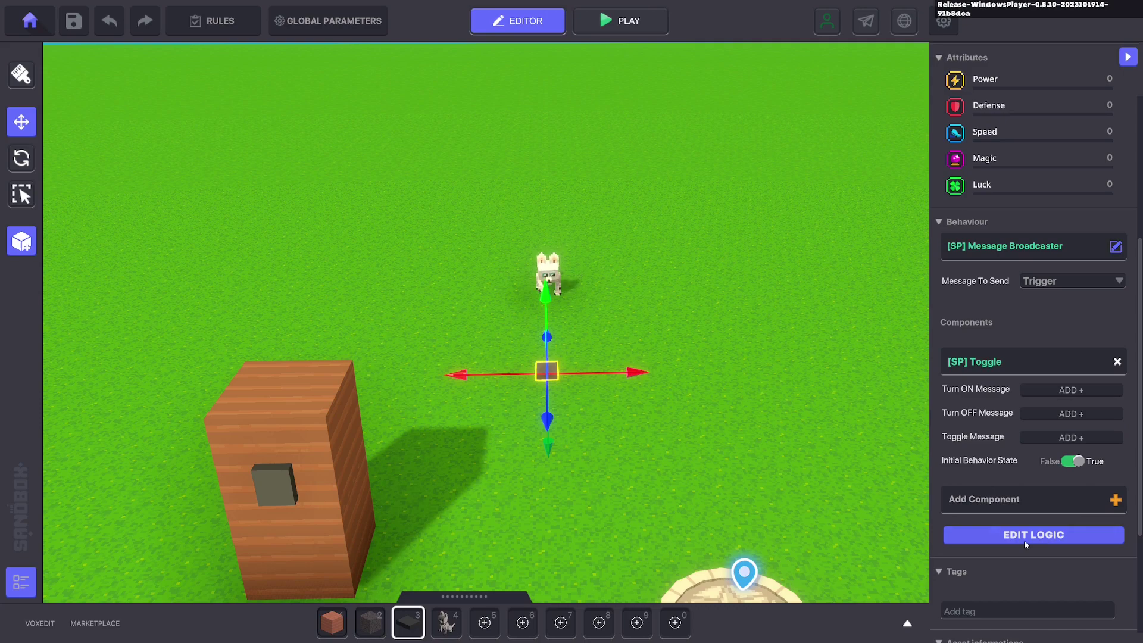
left_click(1024, 538)
scroll(998, 473, "down", 2)
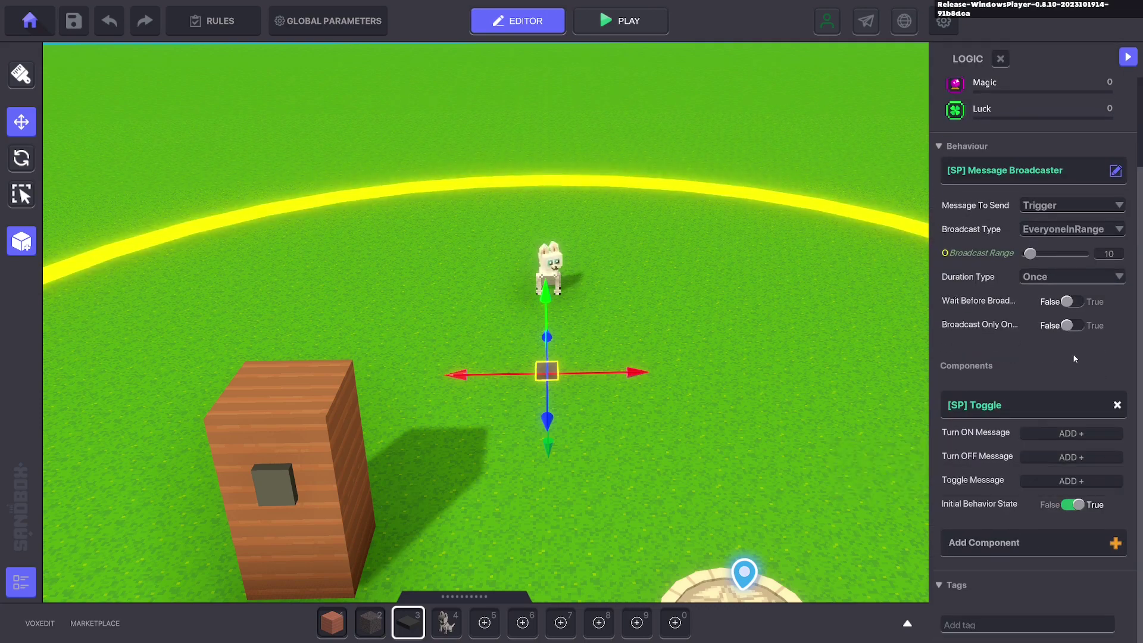
left_click(1076, 228)
left_click(1039, 243)
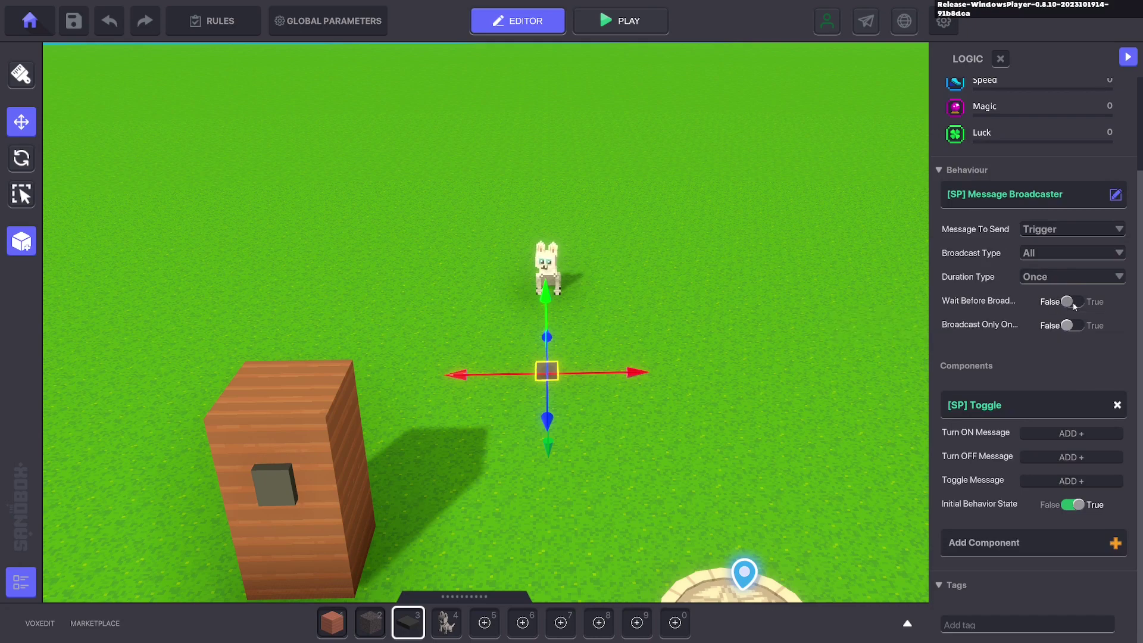
- Make the numpad's broadcaster wait before broadcasting until it receives the message Cycle
left_click(1073, 303)
left_click(1055, 325)
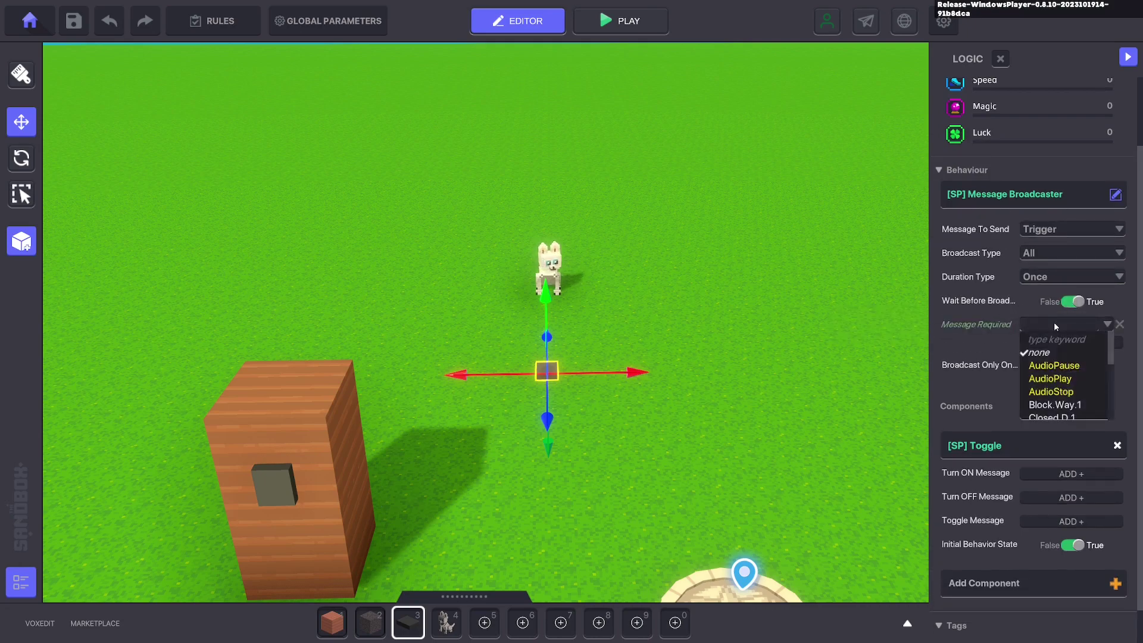
type("Cycle")
left_click(1064, 338)
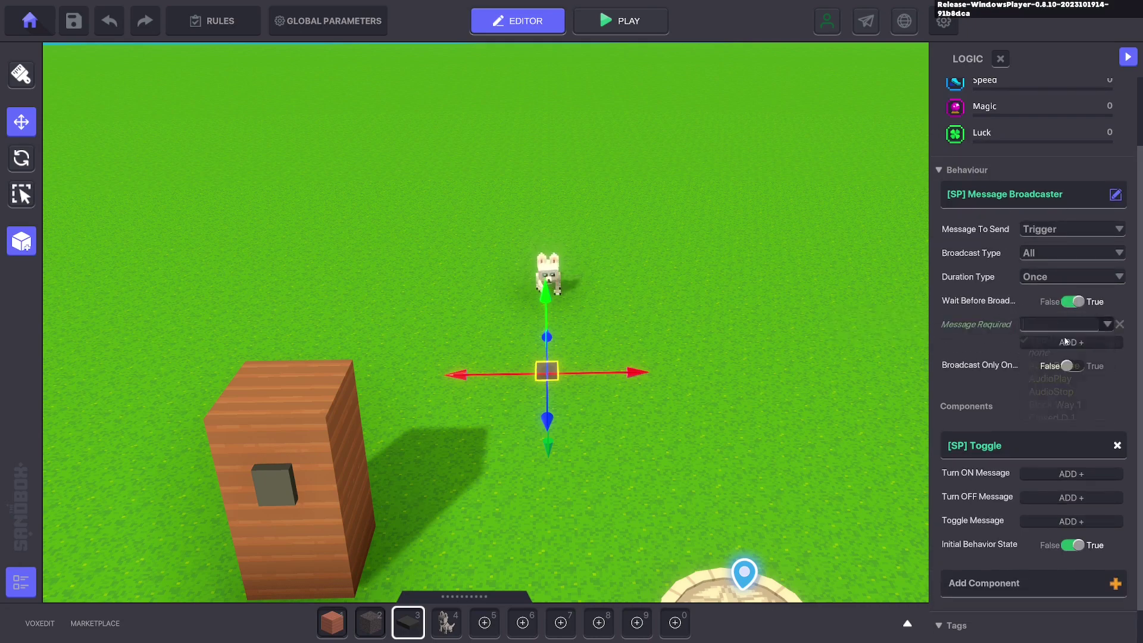
- Set the broadcaster's message to send to Play.1
left_click(1033, 230)
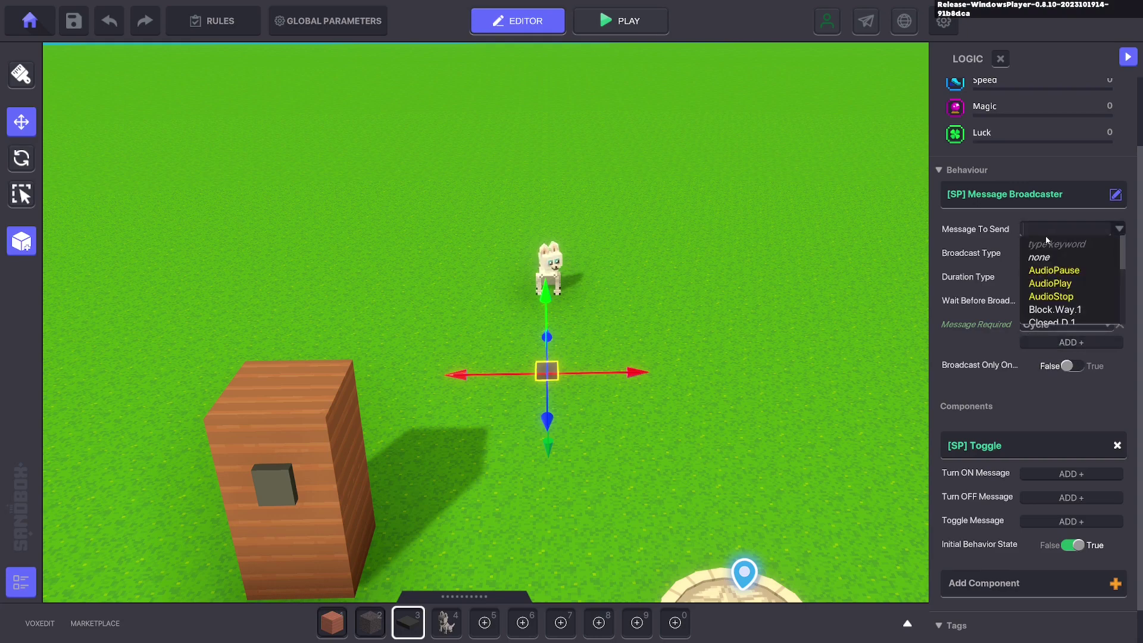
type("Play.1")
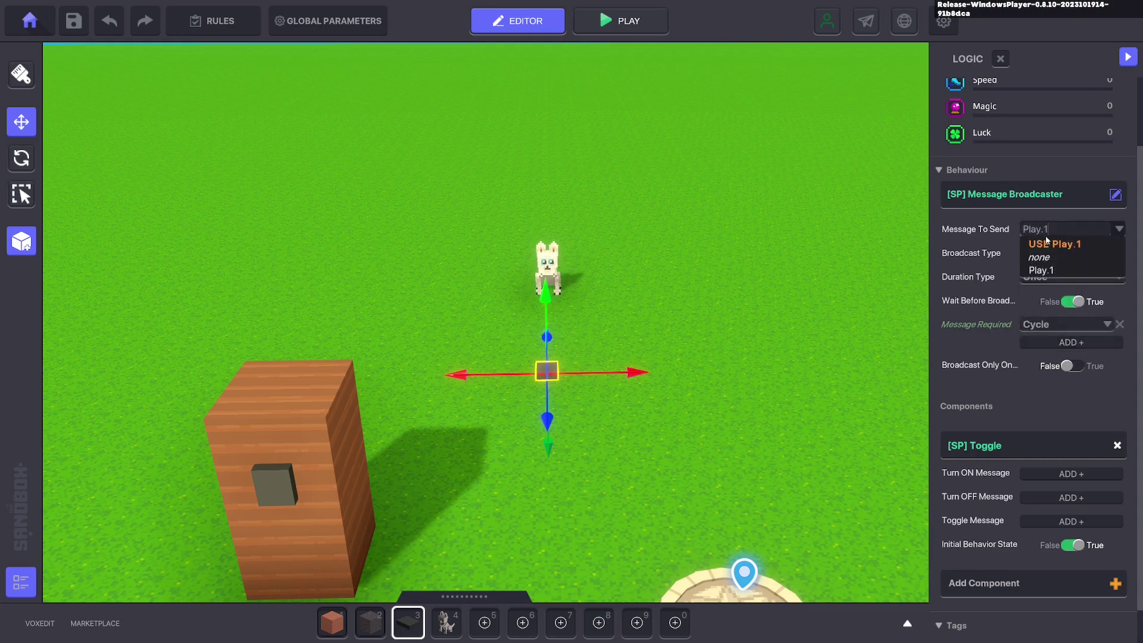
left_click(1044, 245)
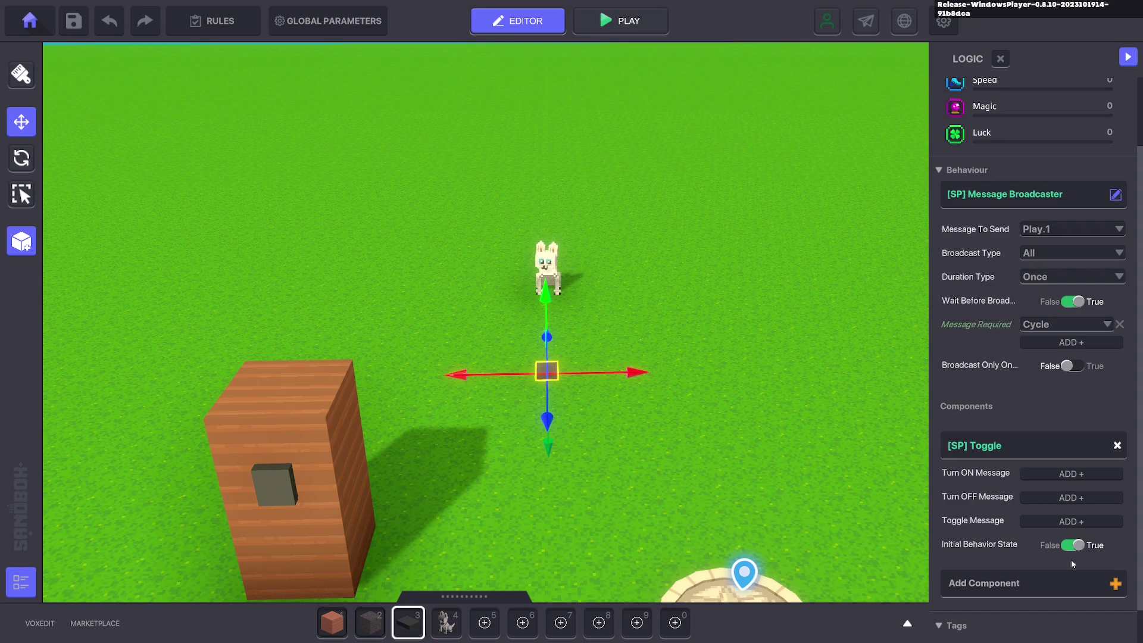
- Playtest the experience, walk the avatar to the button on the wooden block to check the fox's animation, and return to editing
mouse_move(973, 546)
scroll(776, 418, "down", 3)
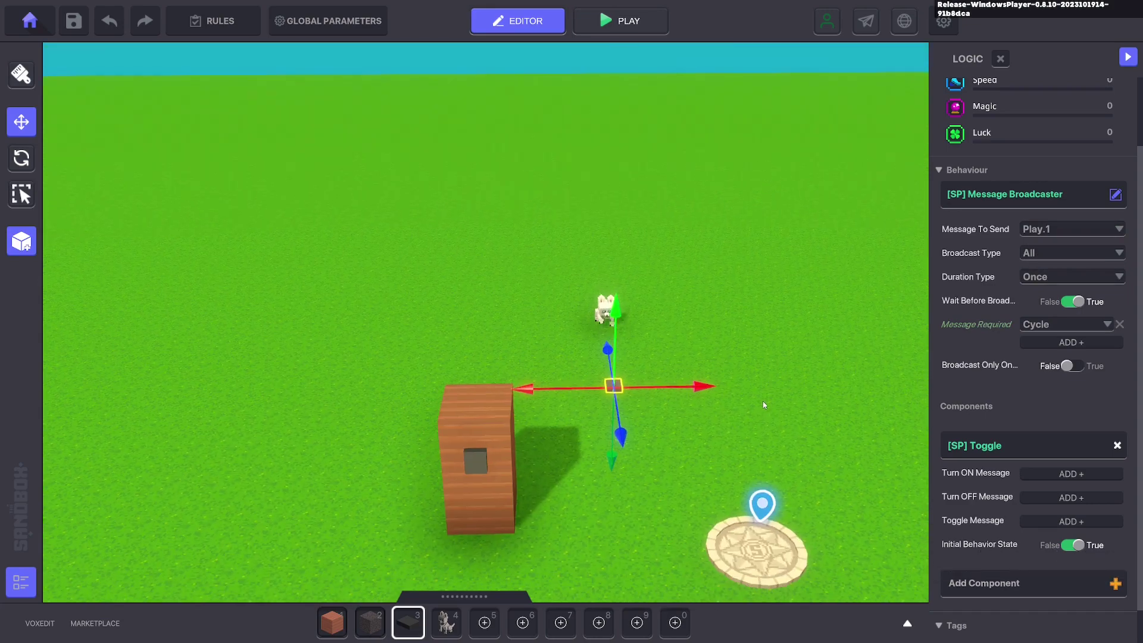
key("ctrl+p")
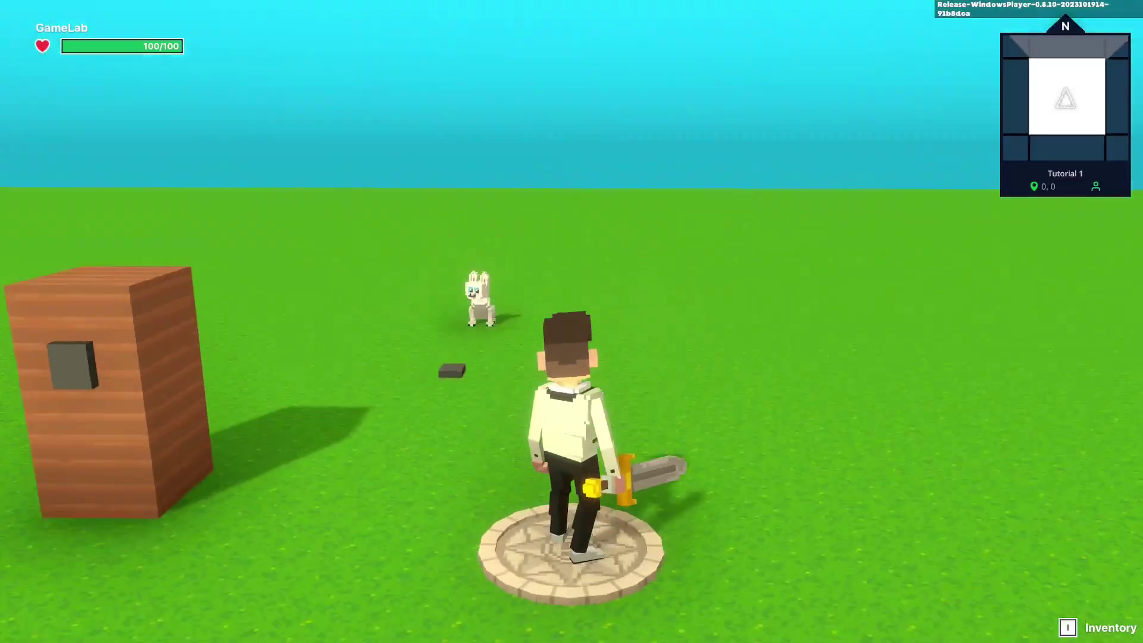
key("a")
key("w")
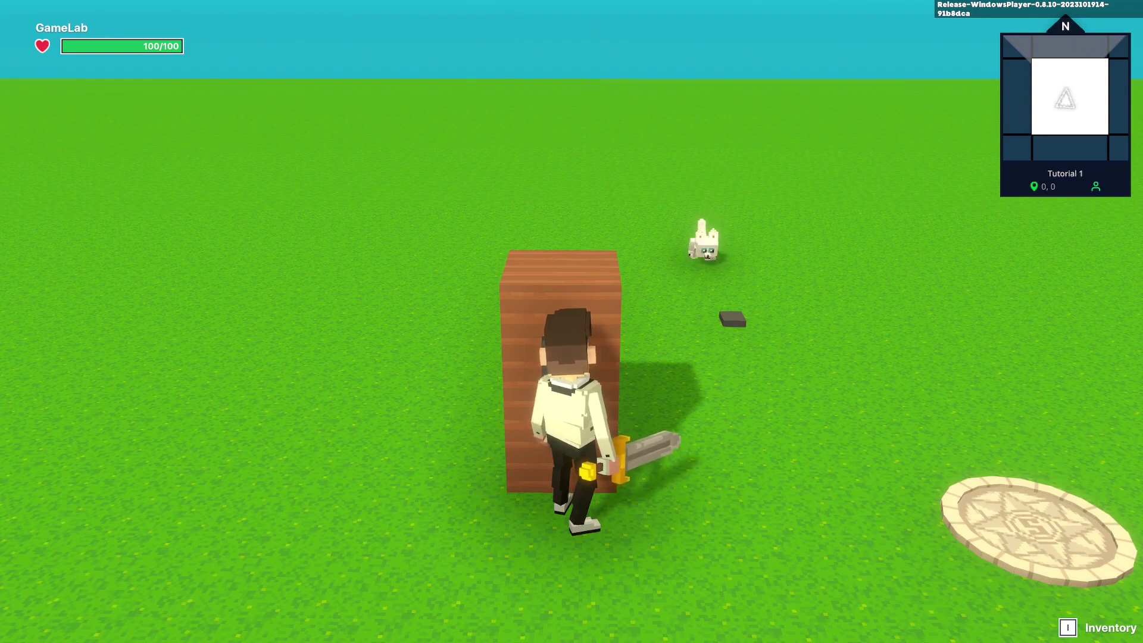
key("d")
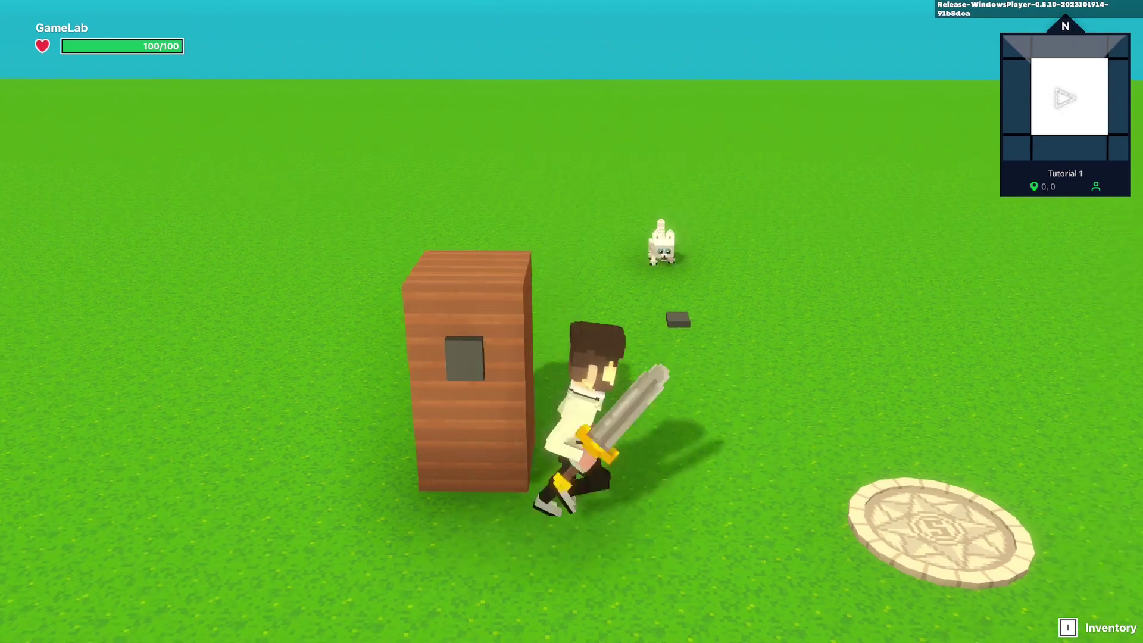
key("Escape")
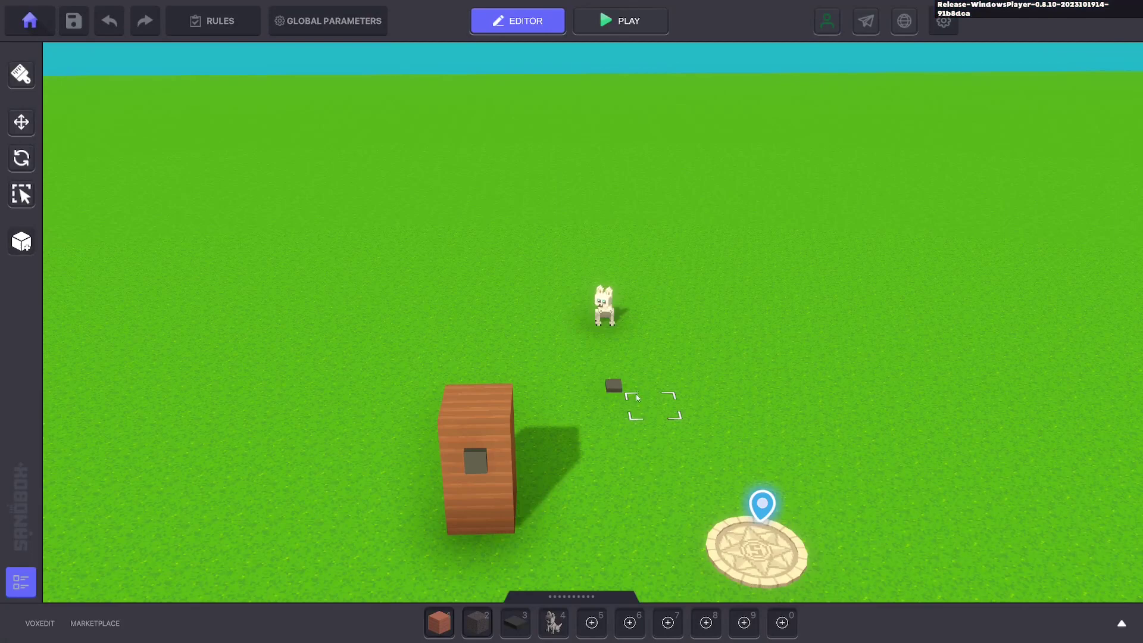
- Set the Toggle component's Turn OFF message to Play.1 in the logic of the numpad on the grass
left_click(556, 402)
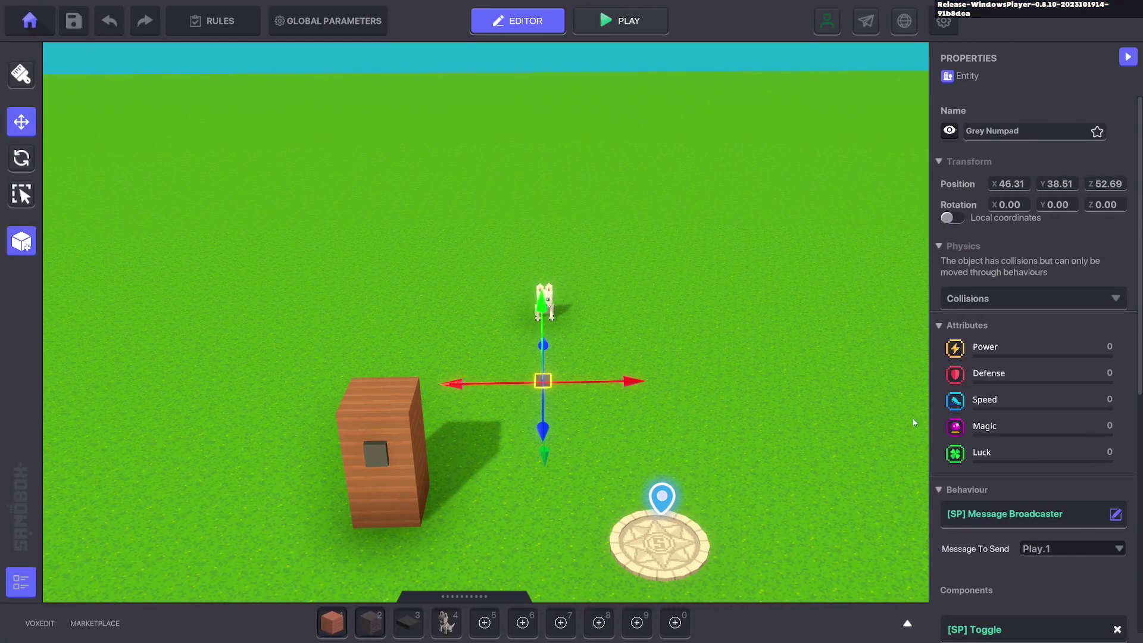
scroll(1034, 433, "down", 5)
left_click(1029, 427)
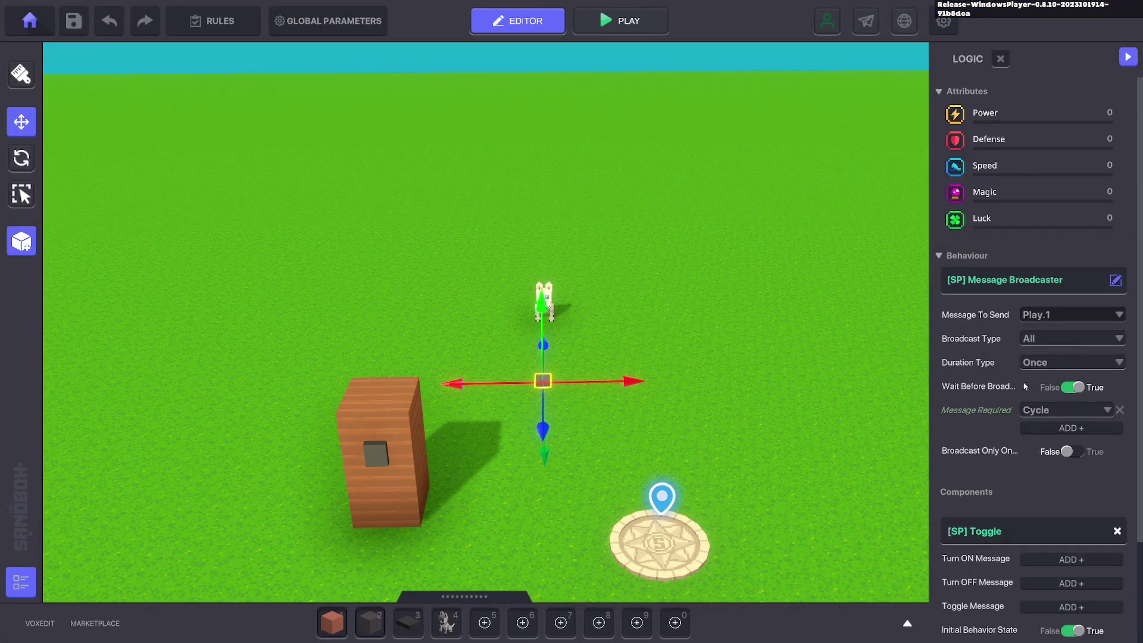
scroll(1024, 387, "down", 2)
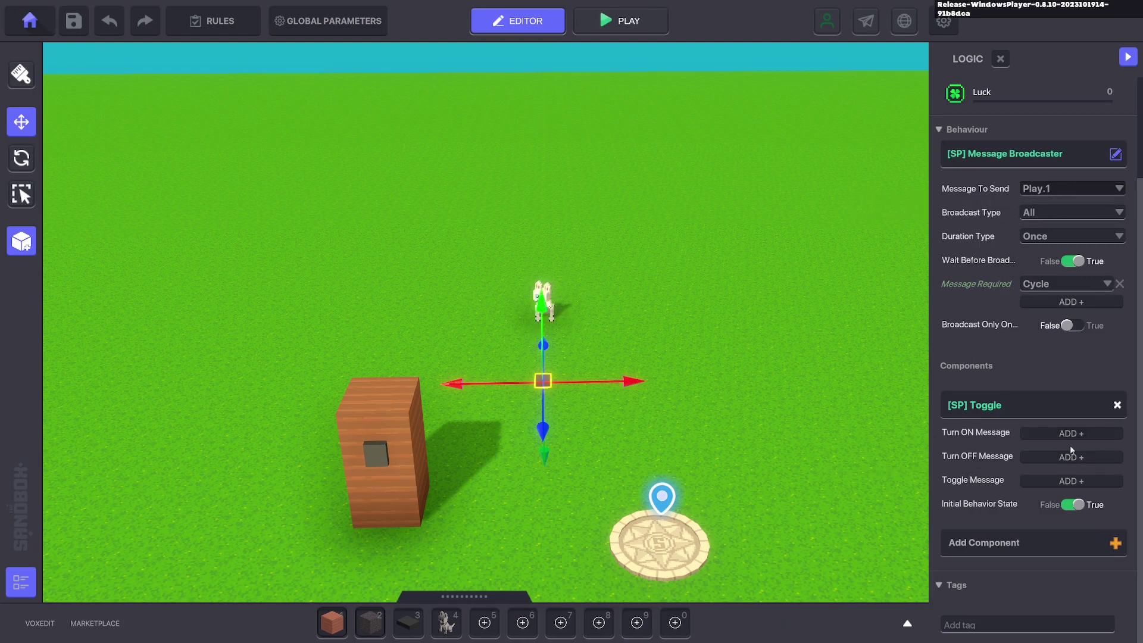
left_click(1048, 456)
left_click(1046, 456)
type("Play.1")
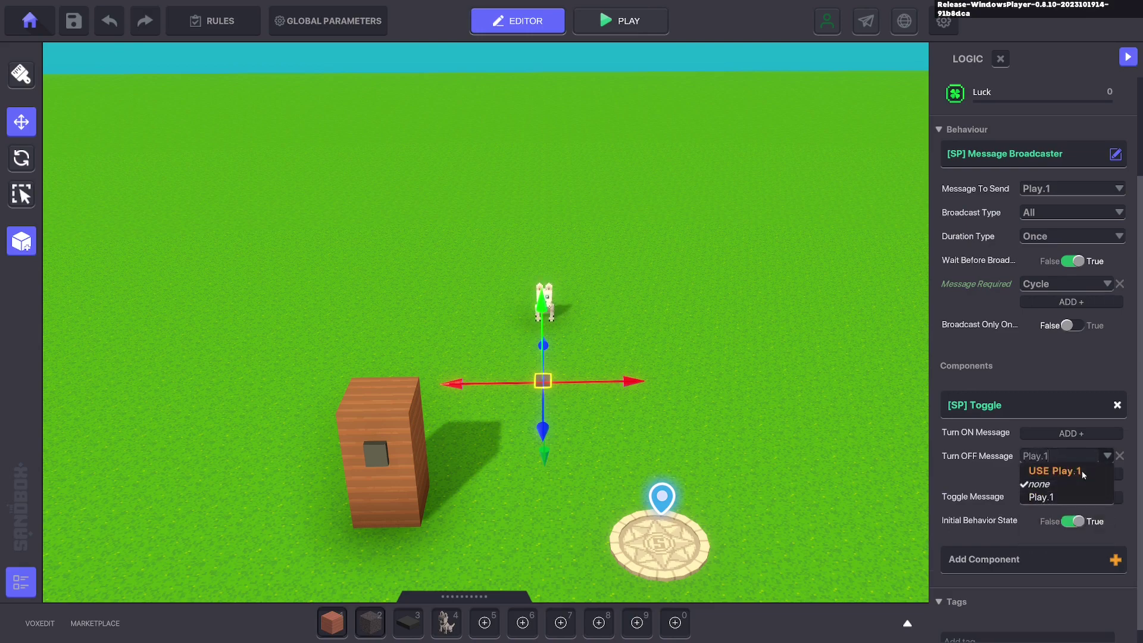
left_click(1079, 470)
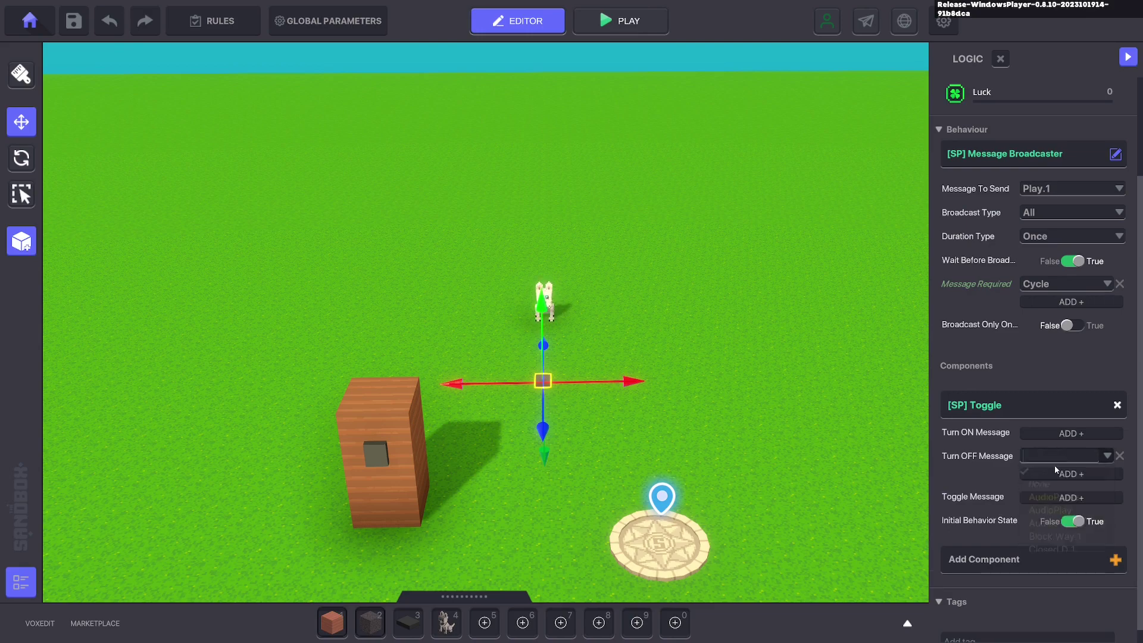
- Duplicate the numpad on the grass and move the copy beside the original, on the side away from the wooden block
key("d")
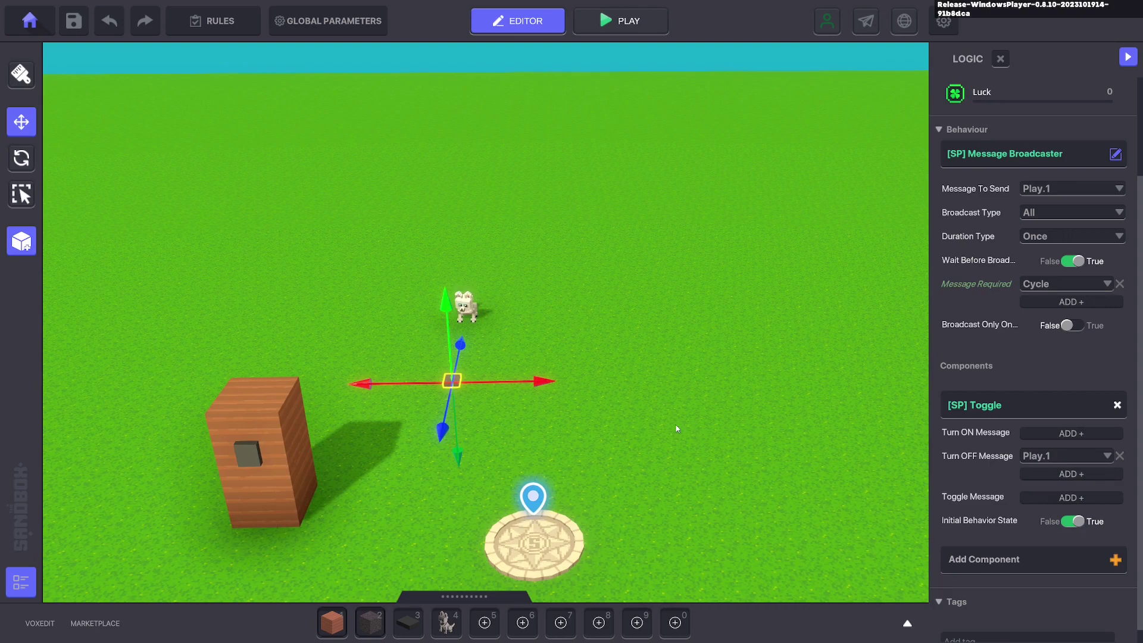
key("ctrl+d")
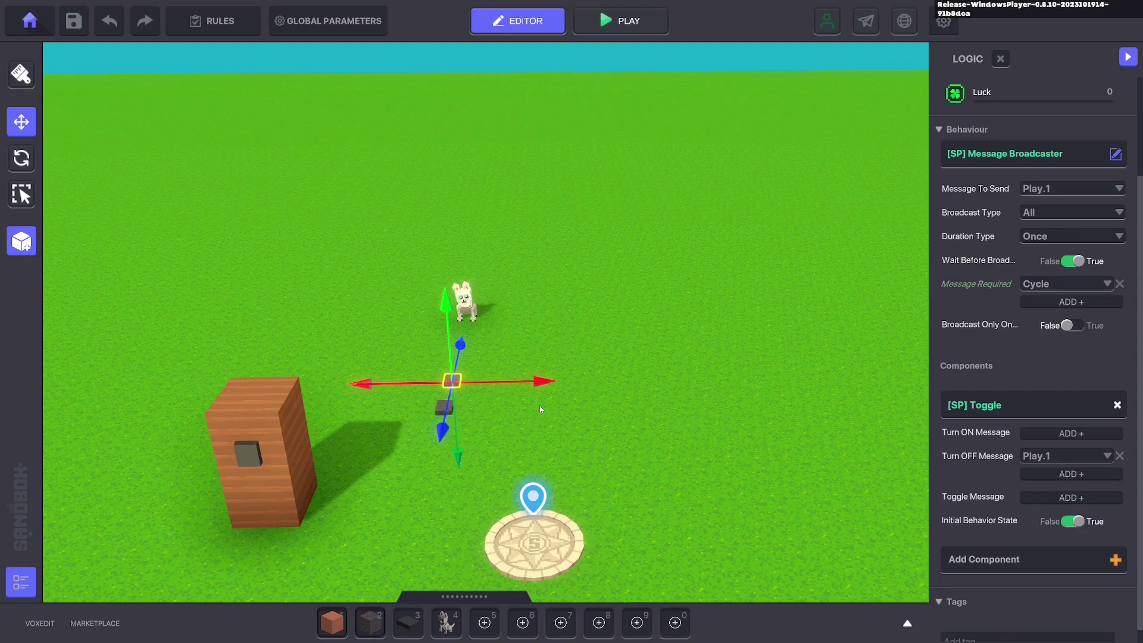
left_click_drag(526, 406, 641, 406)
left_click_drag(560, 466, 559, 444)
- Set the copied numpad's initial behavior state to False and remove its Turn OFF message
scroll(1011, 357, "down", 5)
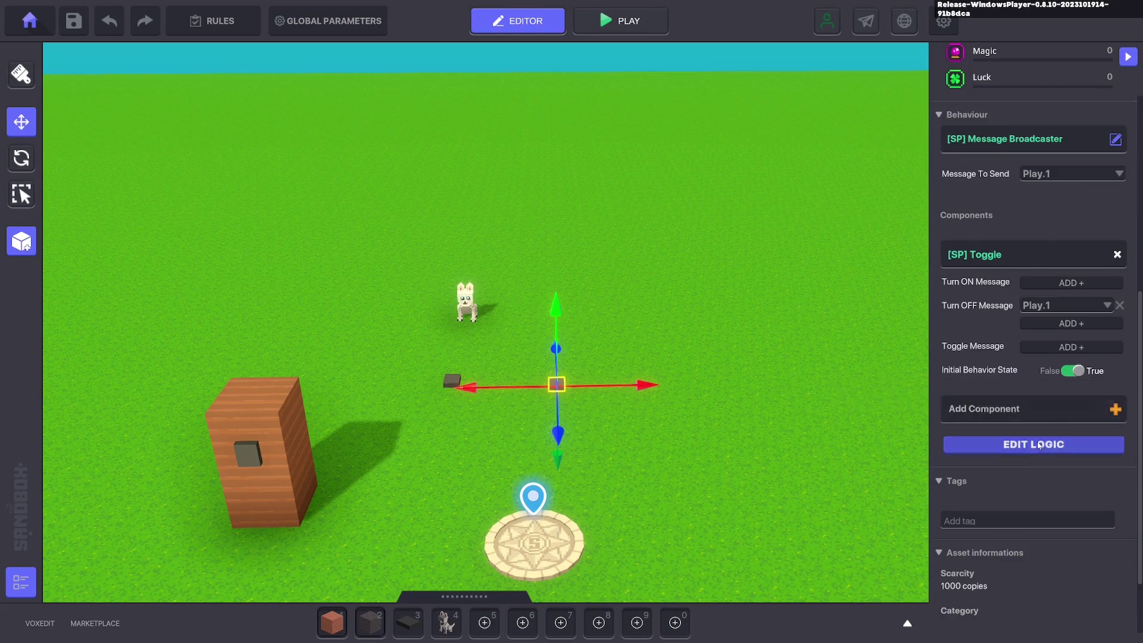
left_click(1071, 504)
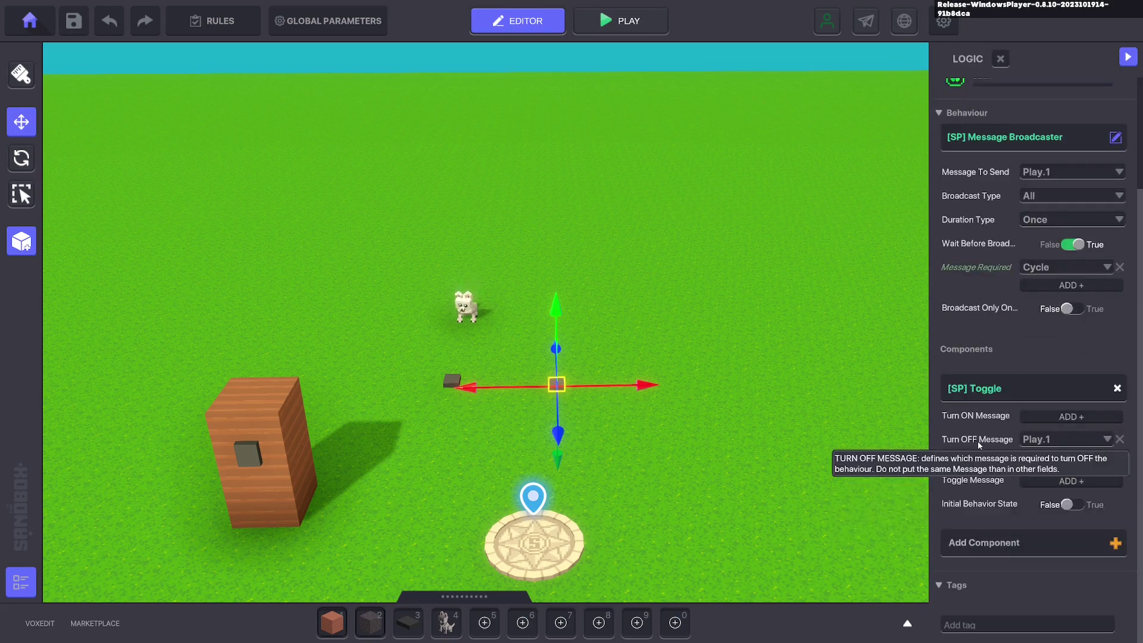
left_click(1120, 443)
- Add Play.1 as the Turn ON message of the copied numpad's Toggle component
left_click(1071, 433)
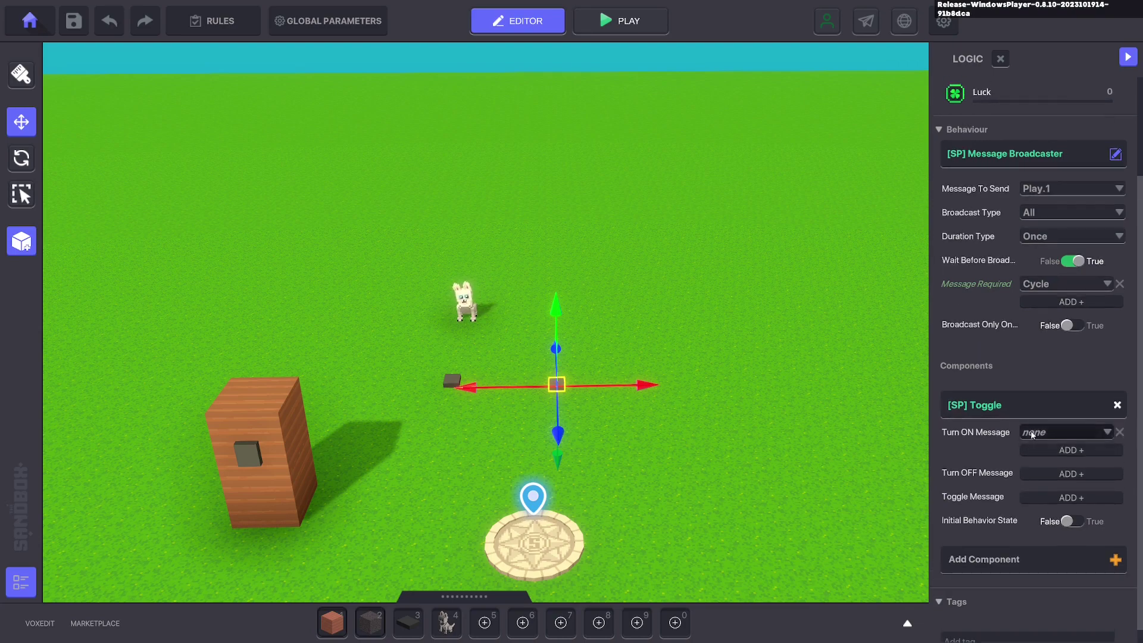
left_click(1044, 433)
type("Play.1")
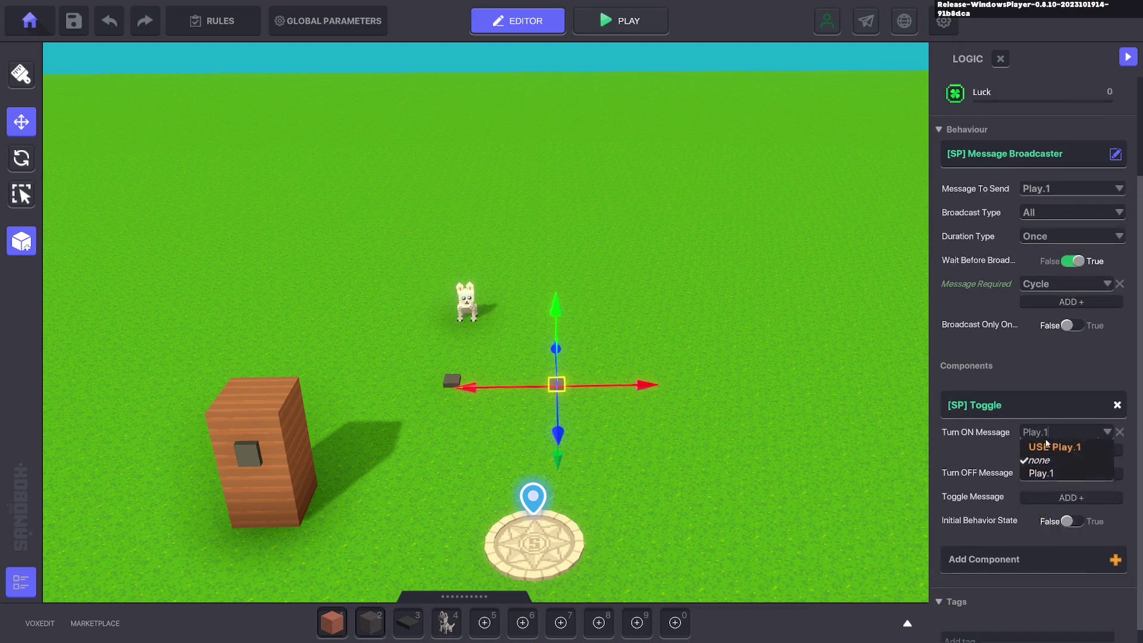
left_click(1047, 446)
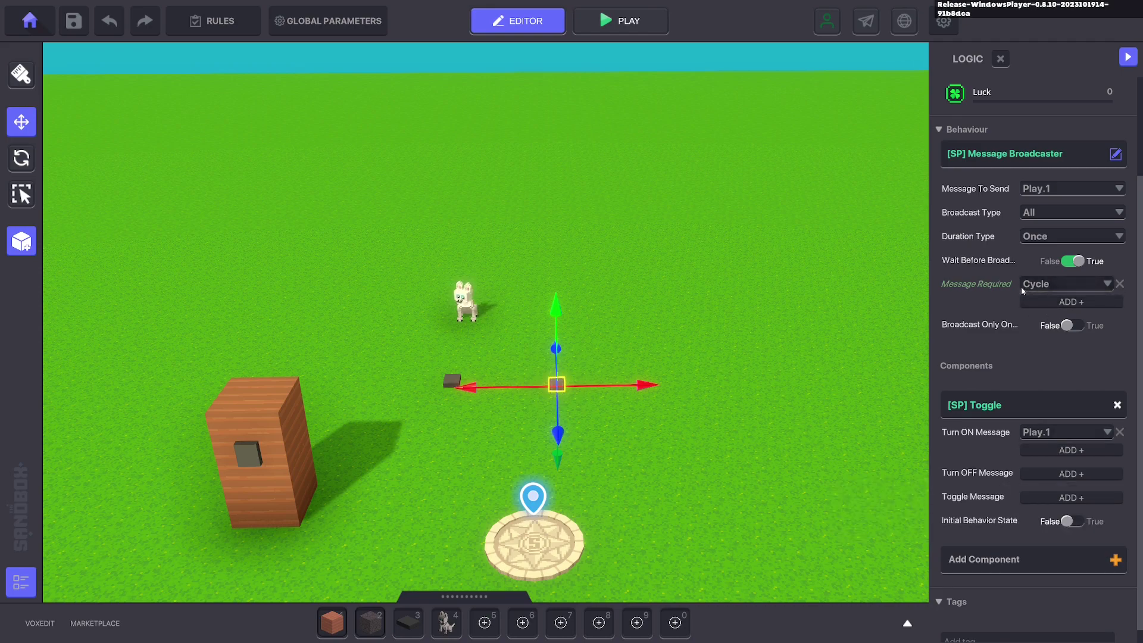
- Change the copied numpad's message to send to Play.2
left_click(1063, 189)
type("P")
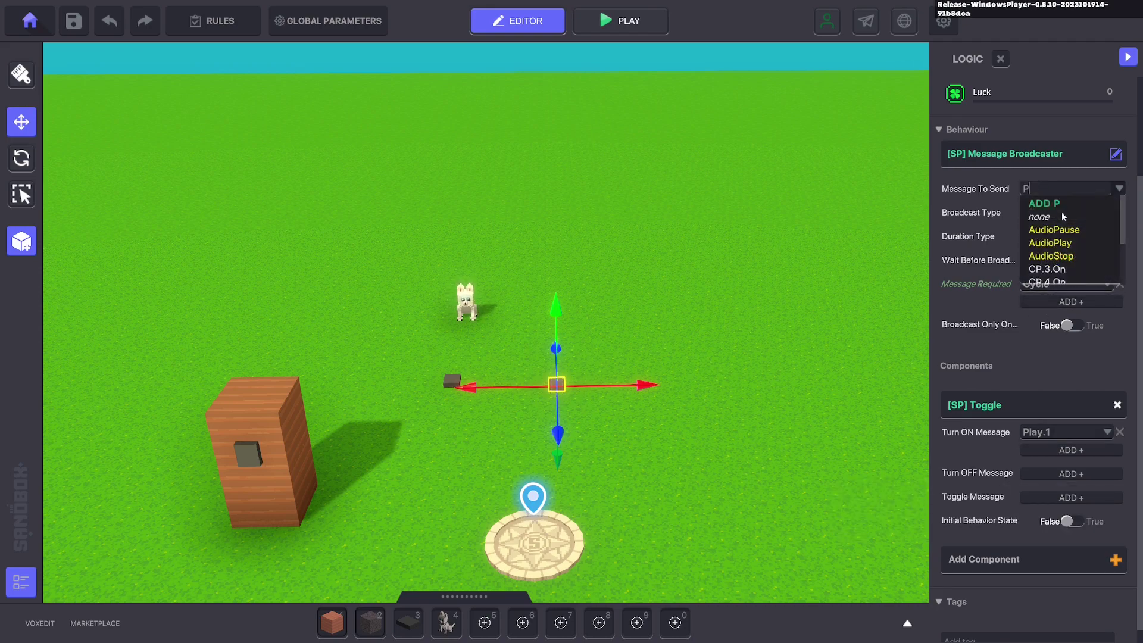
type("lay.2")
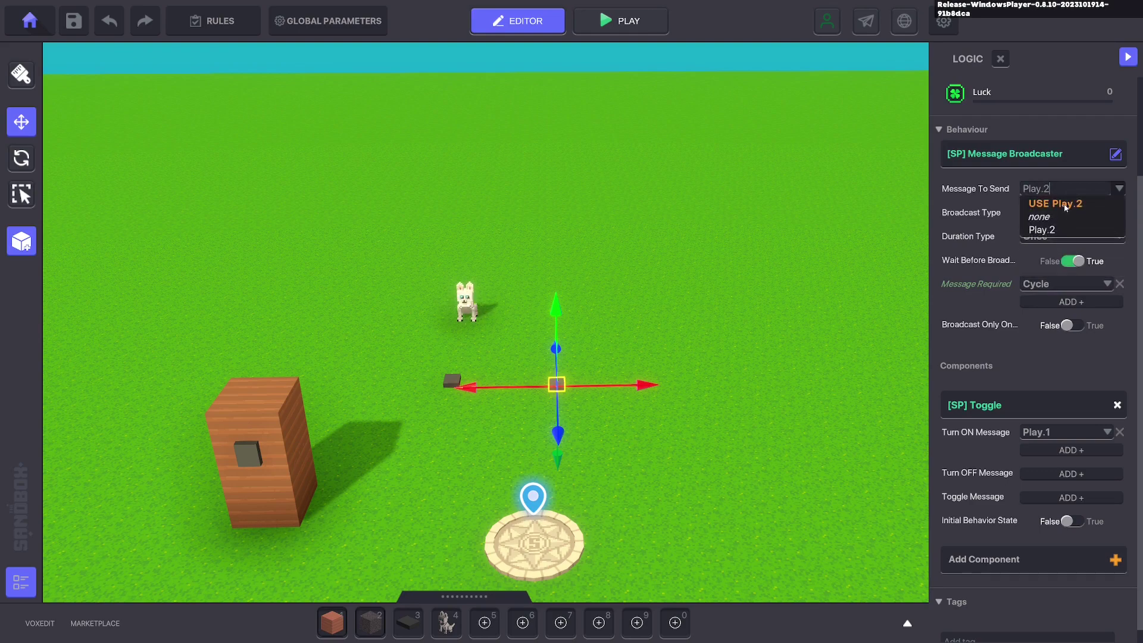
left_click(1065, 205)
- Add a third animation element with Idle 01 to the Arctic Fox and make it loop infinitely and be interruptible
left_click(470, 305)
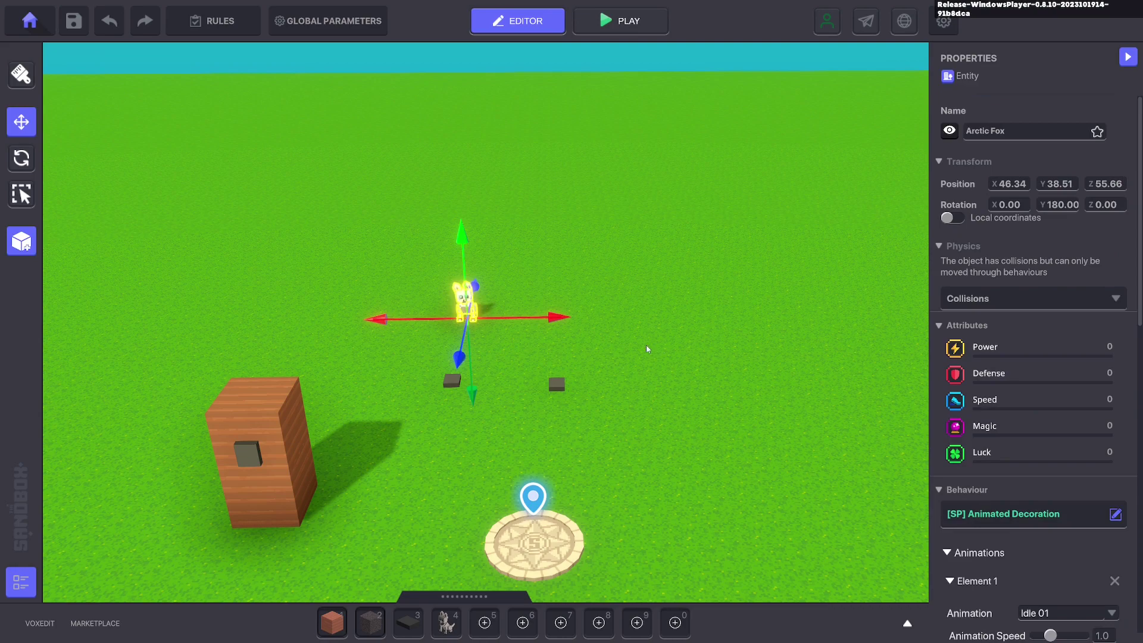
scroll(1007, 418, "down", 10)
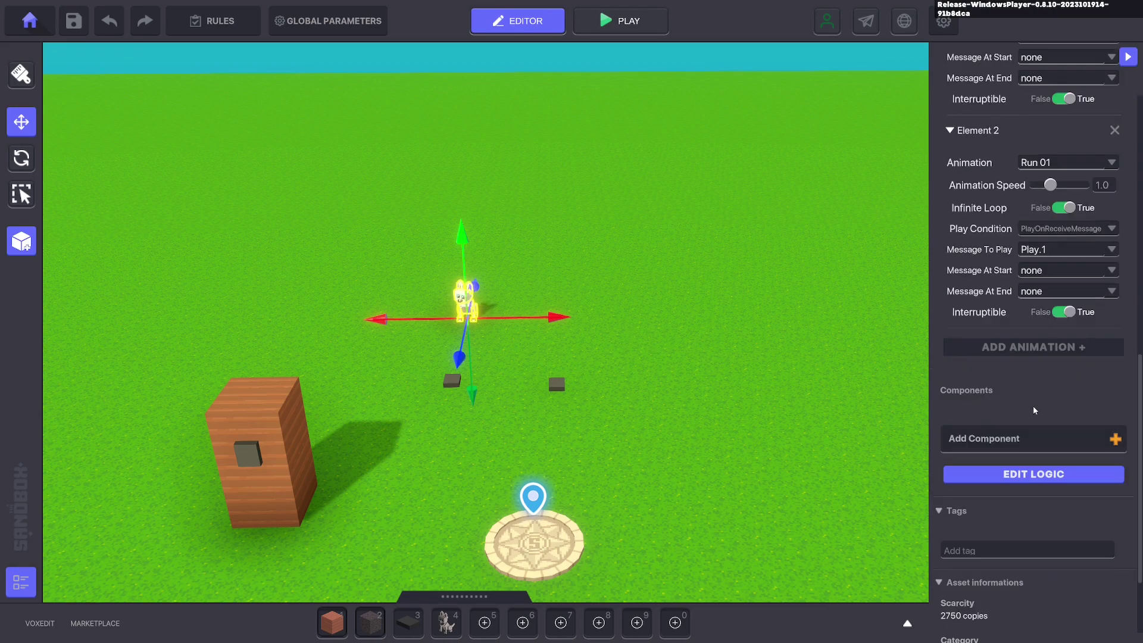
left_click(1036, 347)
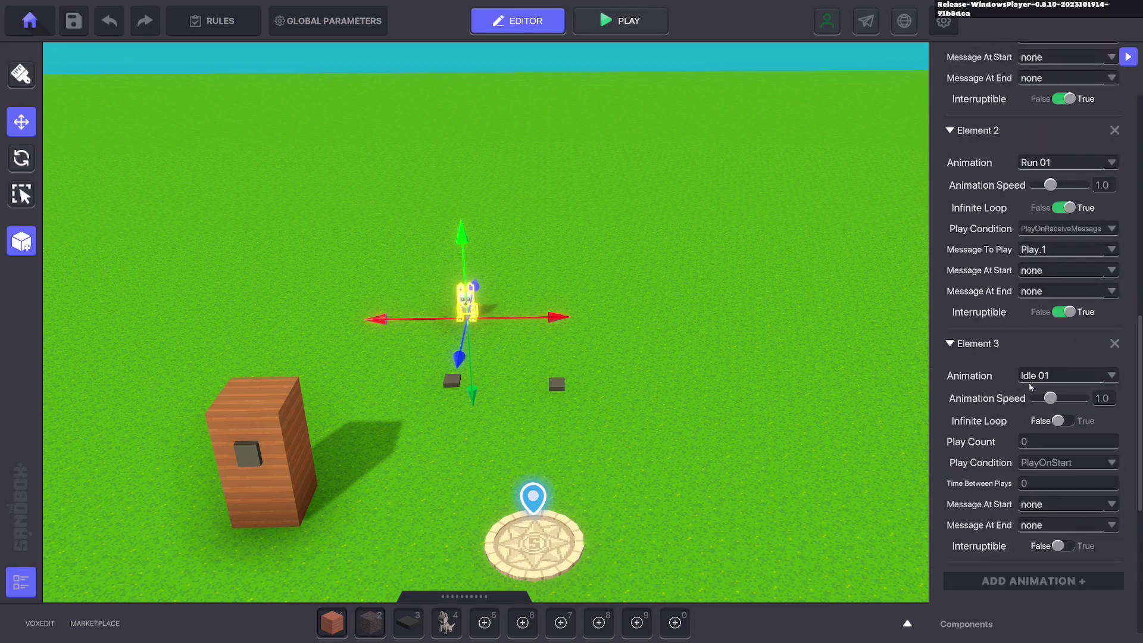
left_click(1063, 421)
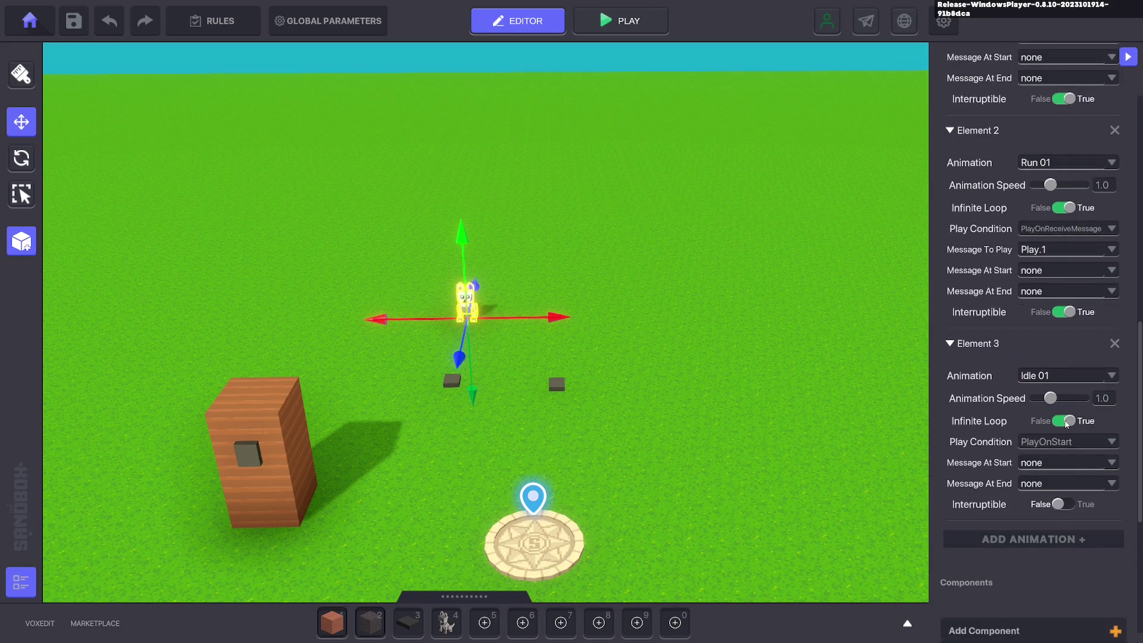
left_click(1064, 505)
- Make the fox's third animation element play on receiving a message, with Play.2 as its message to play
left_click(1110, 445)
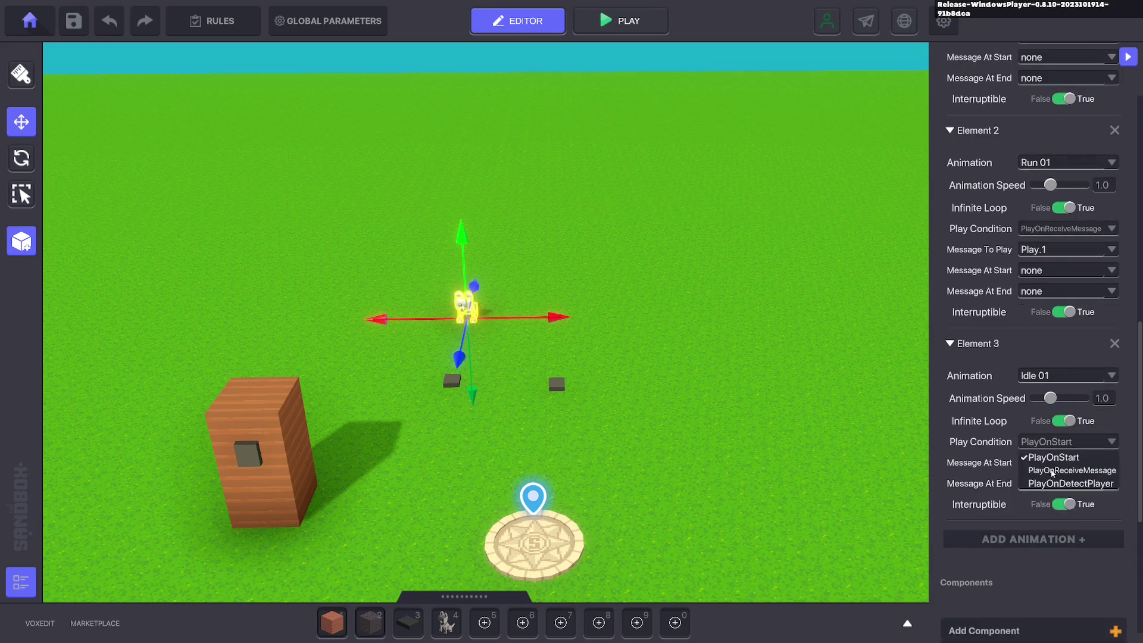
left_click(1050, 470)
left_click(1047, 467)
type("P")
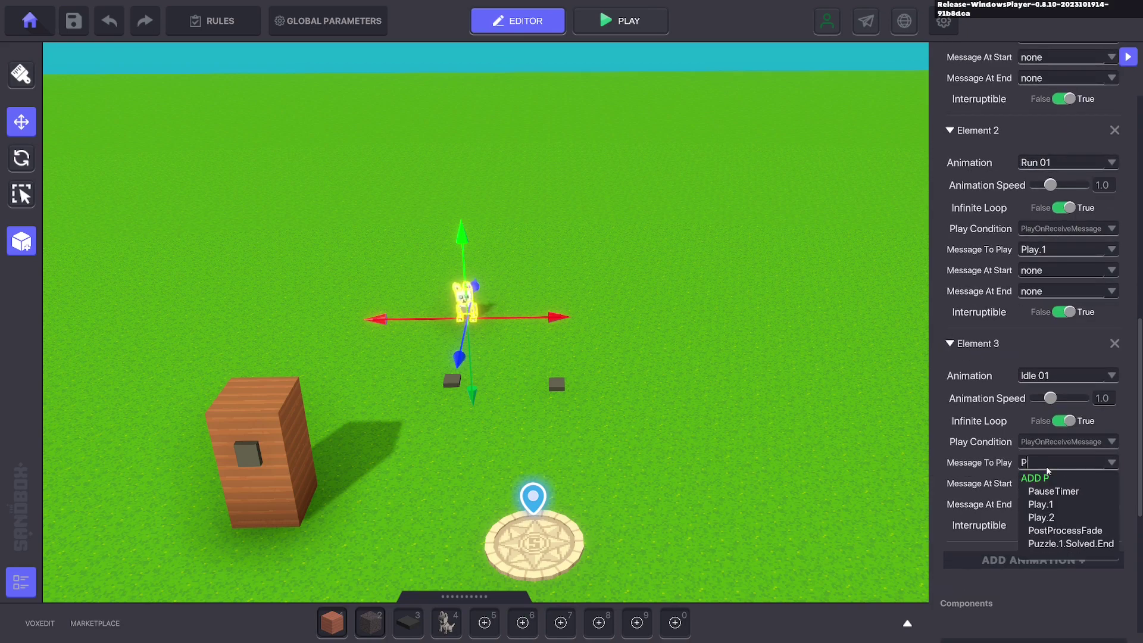
type("lay.2")
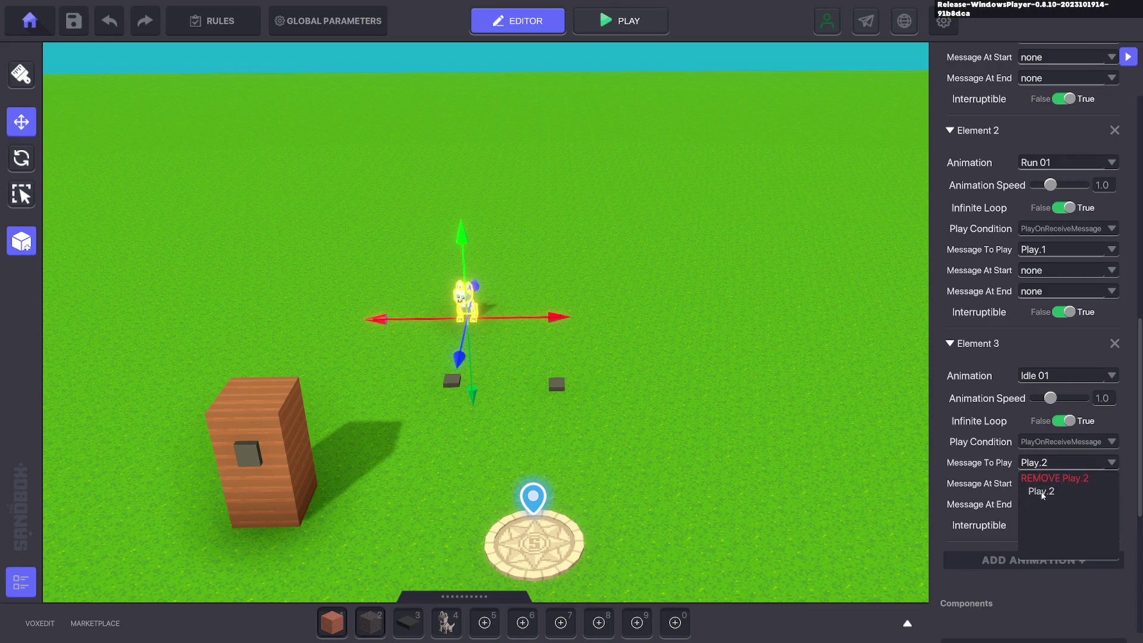
left_click(1042, 492)
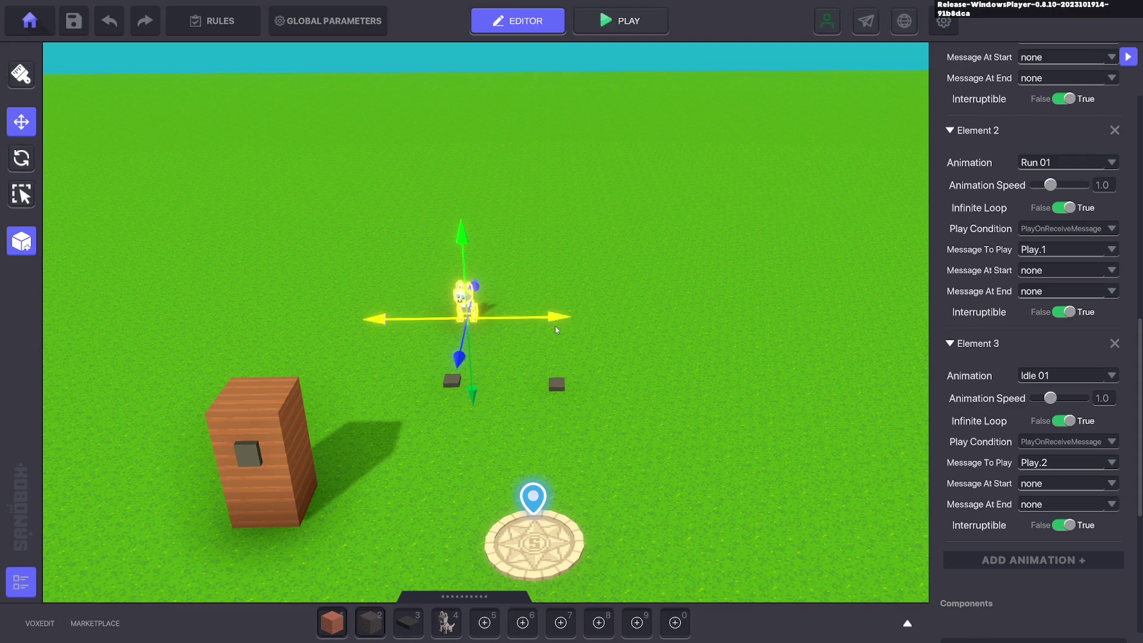
- Duplicate the Arctic Fox and place the copy beside the original, in line behind the second numpad
key("ctrl+d")
left_click_drag(546, 337, 630, 341)
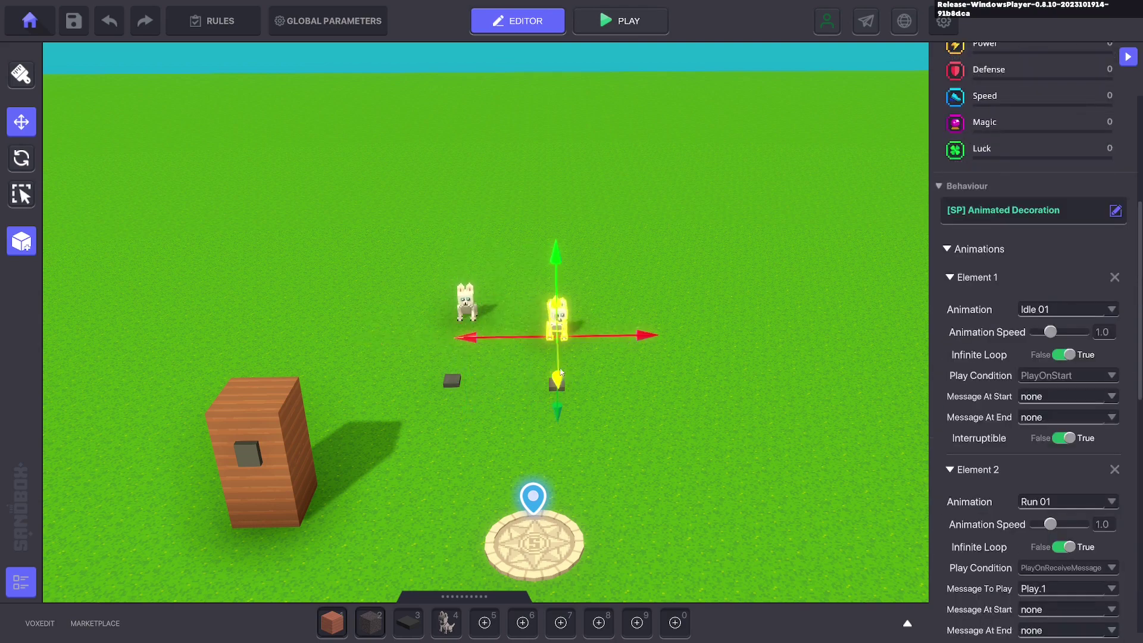
left_click_drag(561, 372, 560, 354)
- Set the copied fox's Run 01 element to play on the message Play.2
scroll(1040, 287, "down", 3)
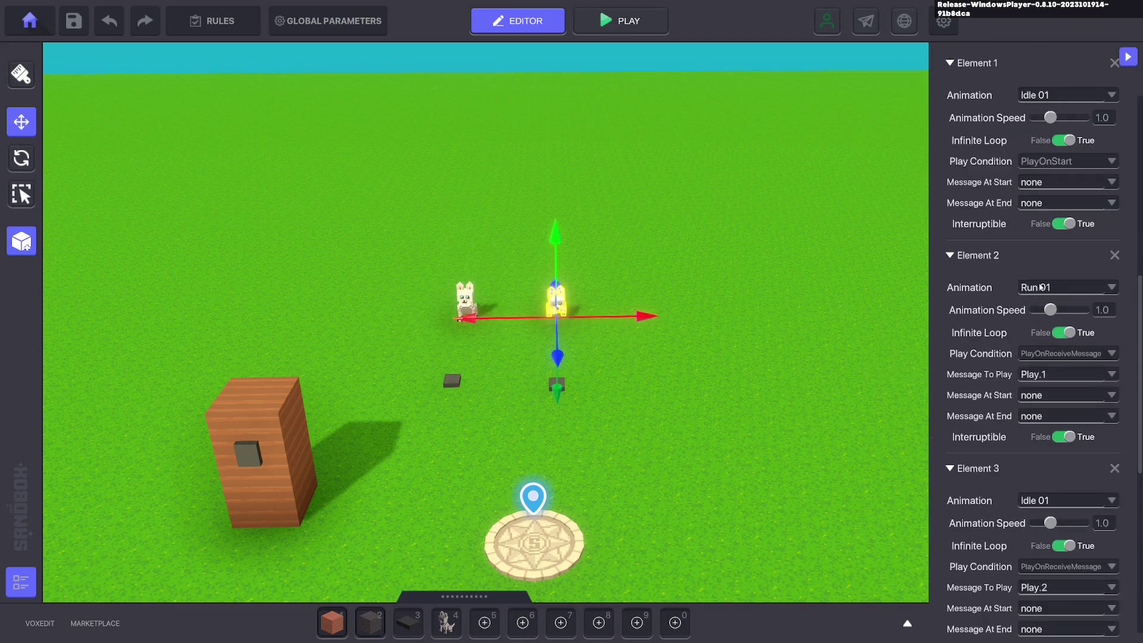
left_click(1058, 374)
type("Pl")
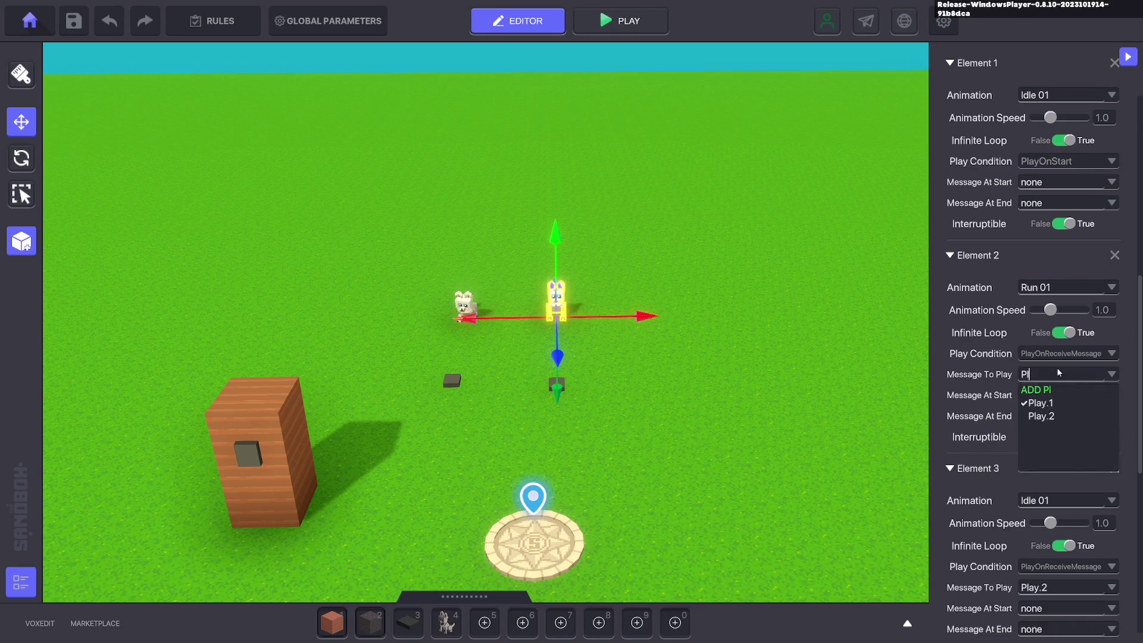
type("ay.2")
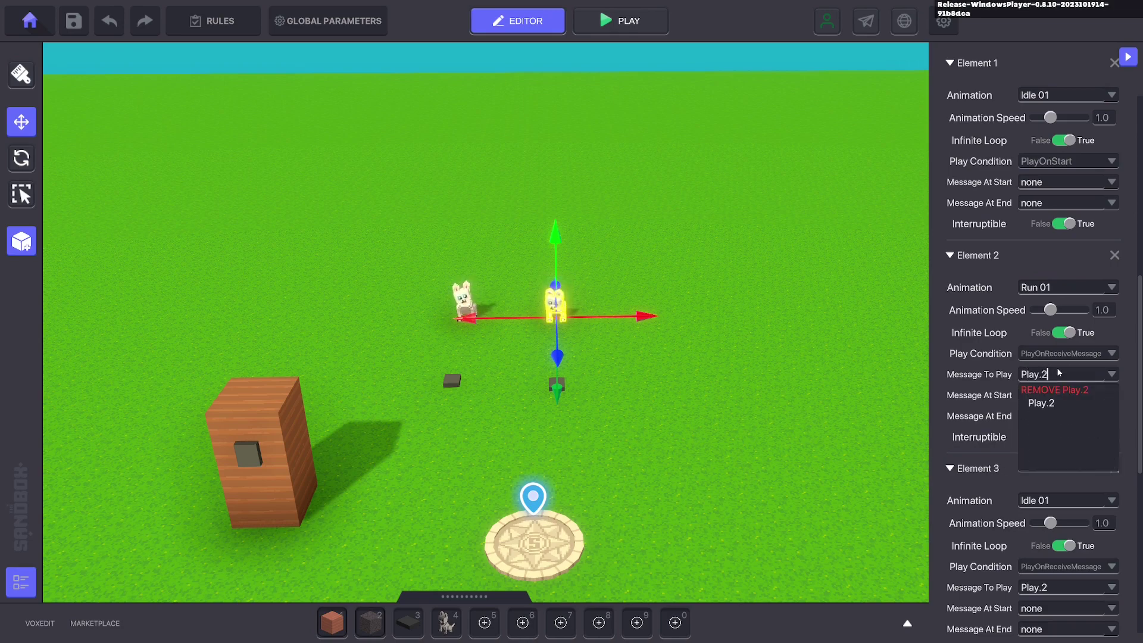
left_click(1041, 403)
- Create the message Play.3 as the message to play for the copied fox's third animation element, Idle 01
scroll(1045, 392, "down", 3)
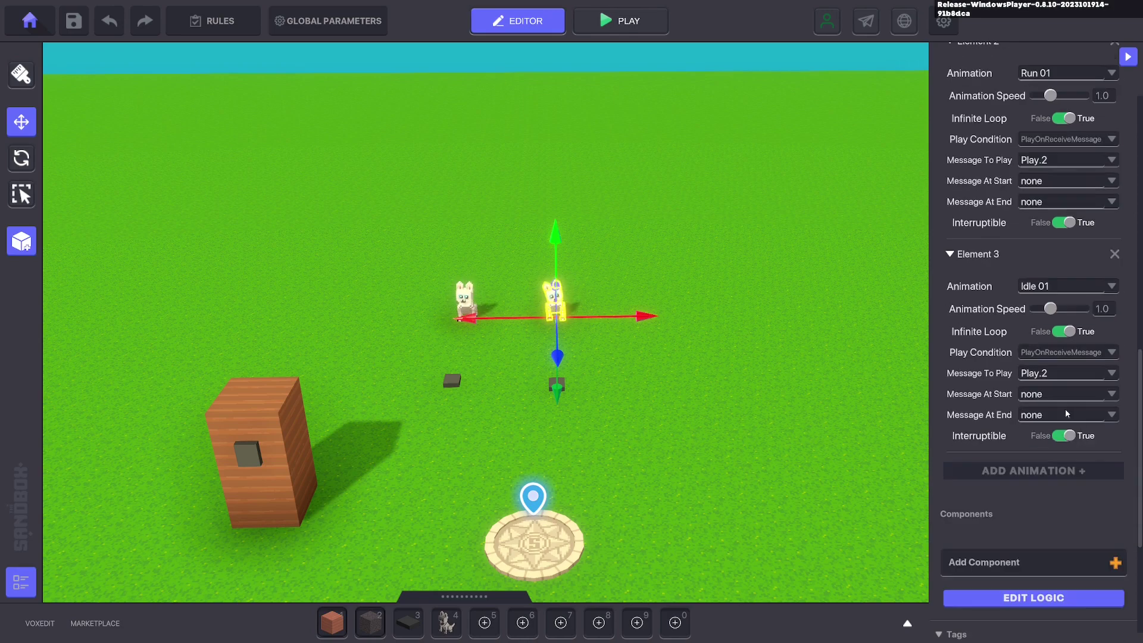
left_click(1039, 374)
type("Play")
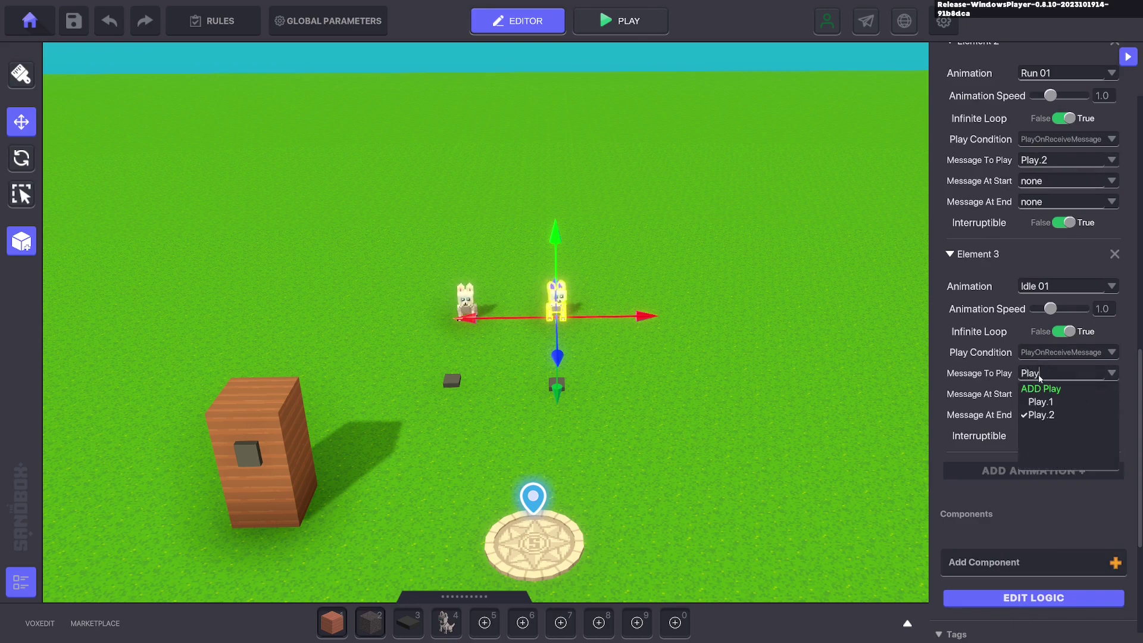
type(".3")
left_click(1053, 389)
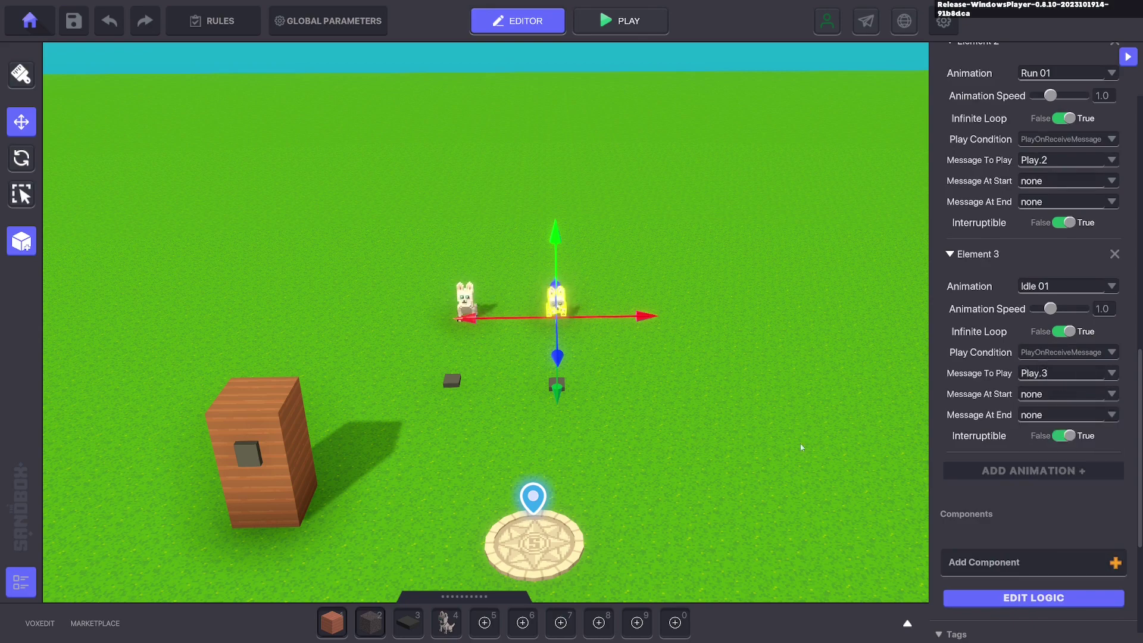
- Playtest the experience, walking to the button on the wooden block to check both foxes' animations
left_click(734, 436)
key("ctrl+p")
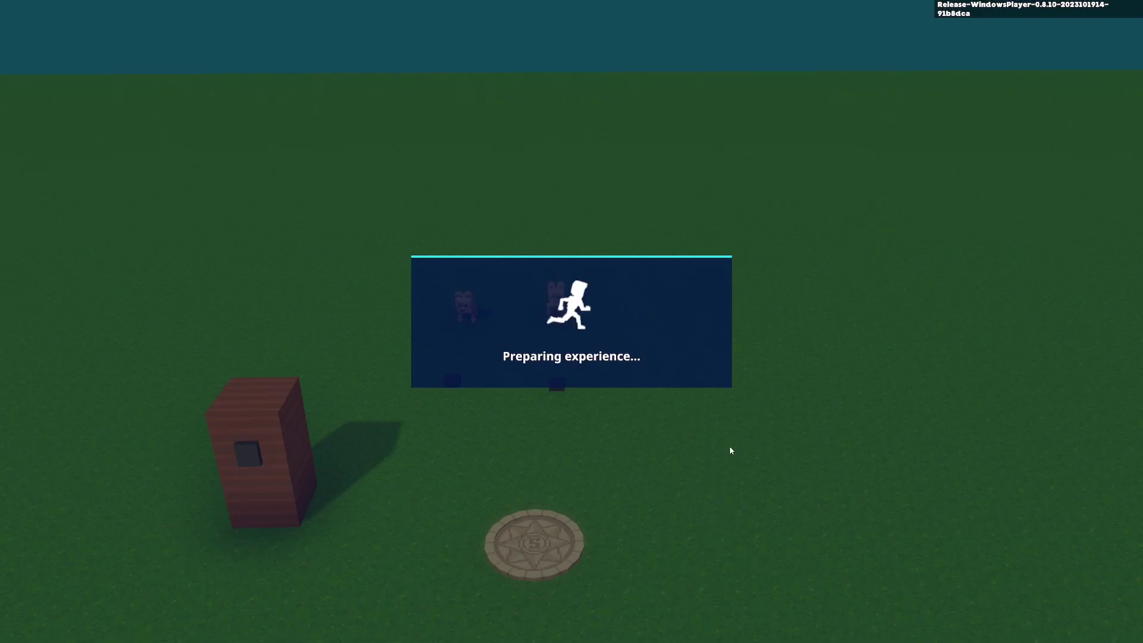
key("a")
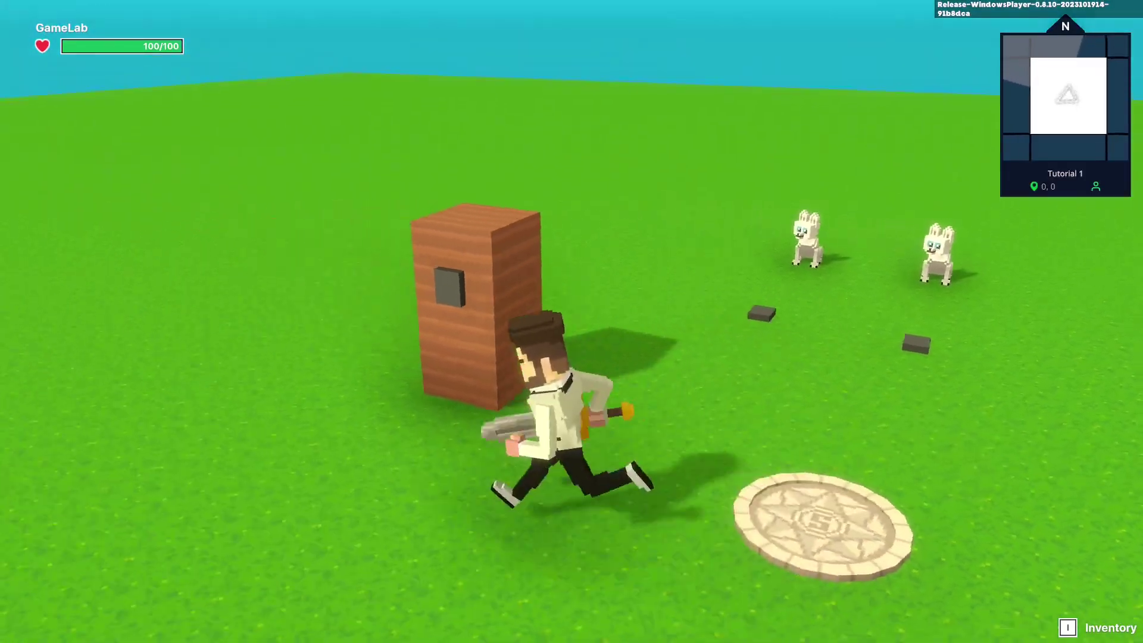
key("w")
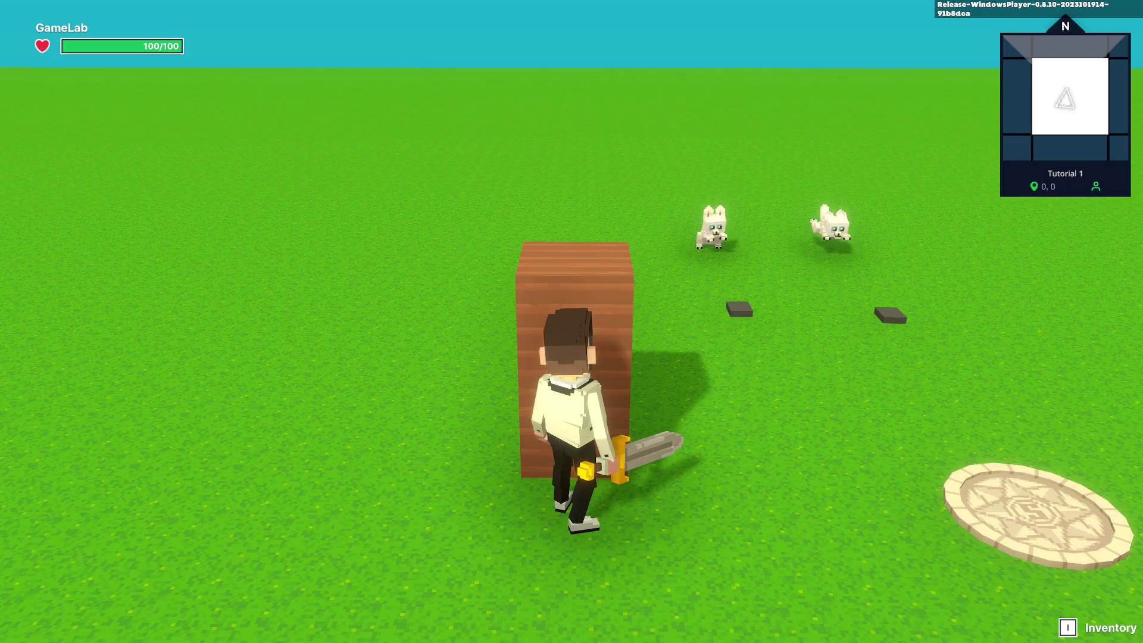
key("d")
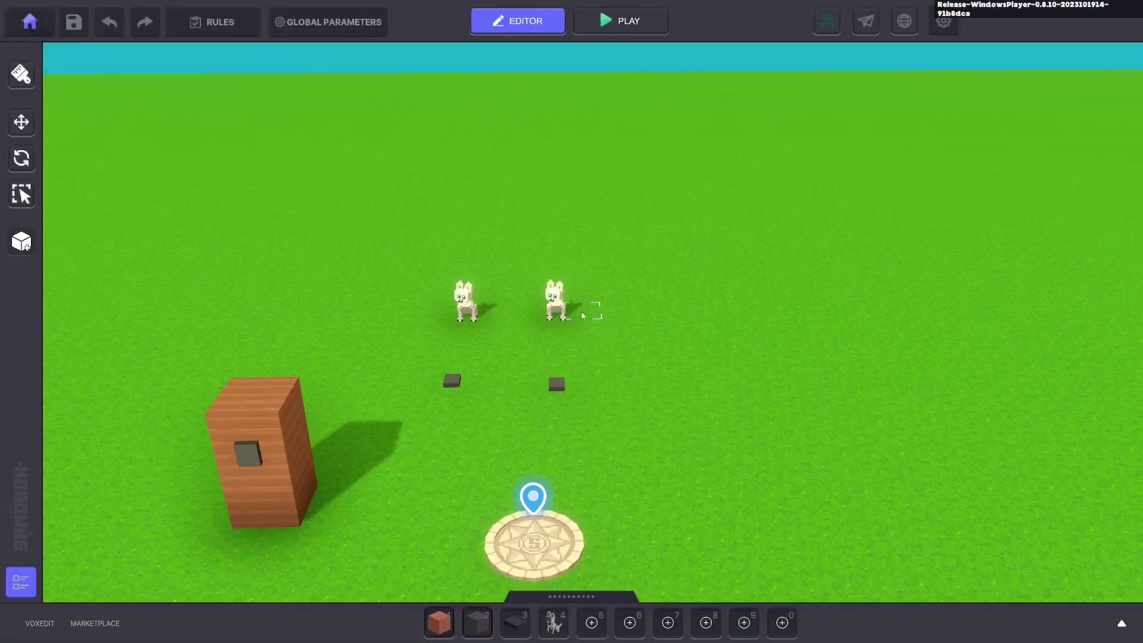
- Duplicate the second Arctic Fox and place the copy in the same row at about X 50.46, Z 55.51
left_click(558, 304)
key("ctrl+d")
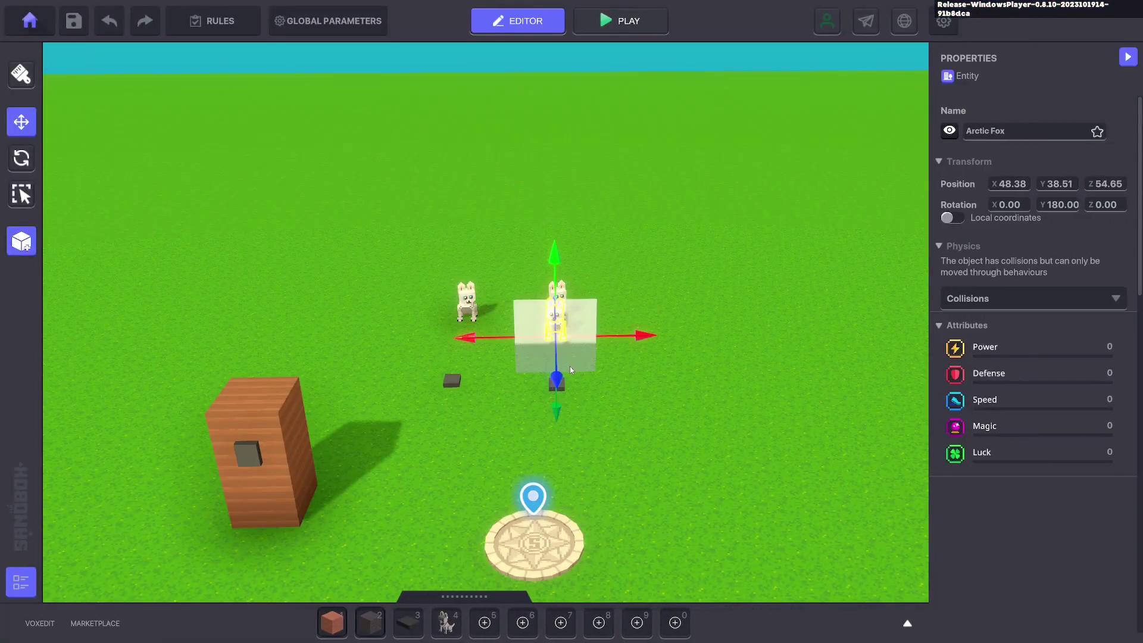
left_click_drag(559, 378, 558, 359)
left_click_drag(630, 323, 717, 322)
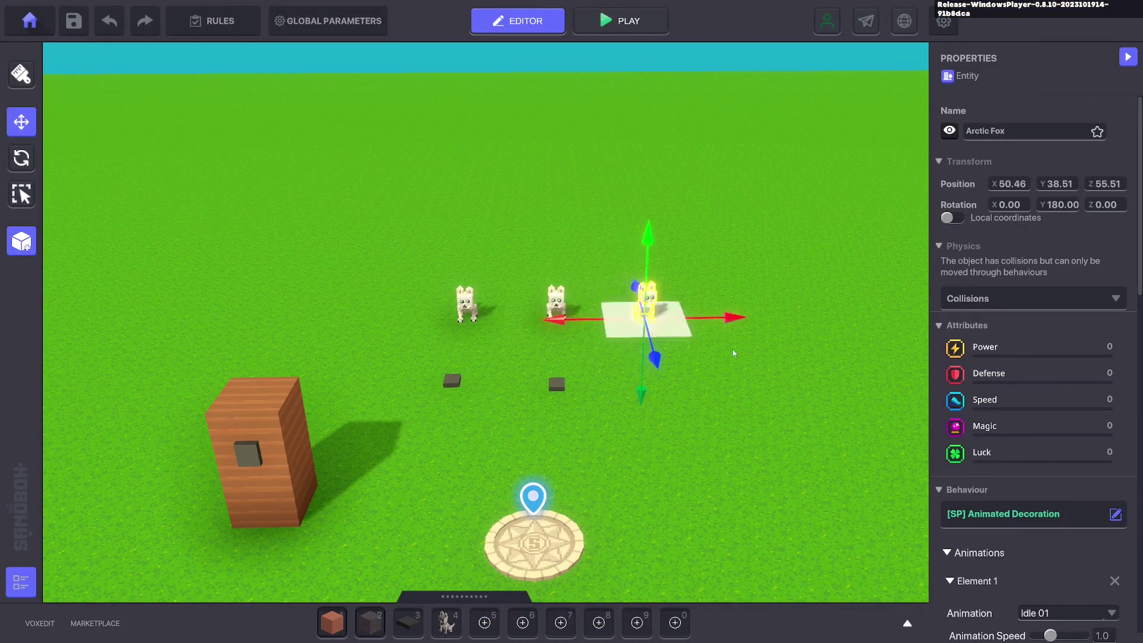
- Set the third fox's Run 01 element to play on the message Play.3
scroll(1017, 414, "down", 5)
scroll(1052, 379, "down", 3)
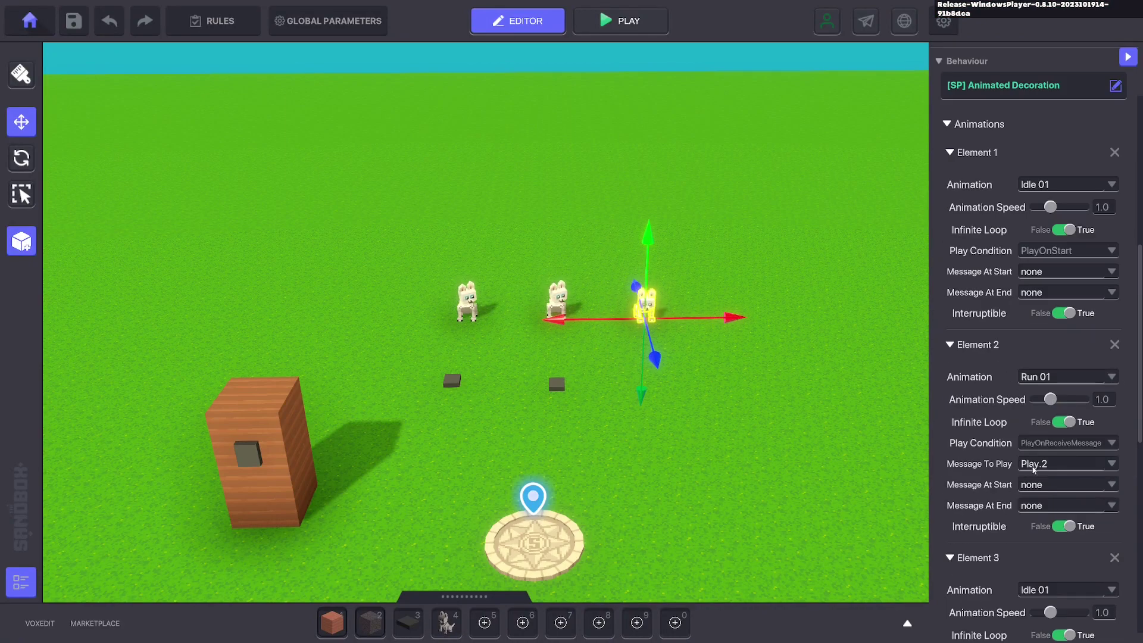
left_click(1049, 464)
type("Pla")
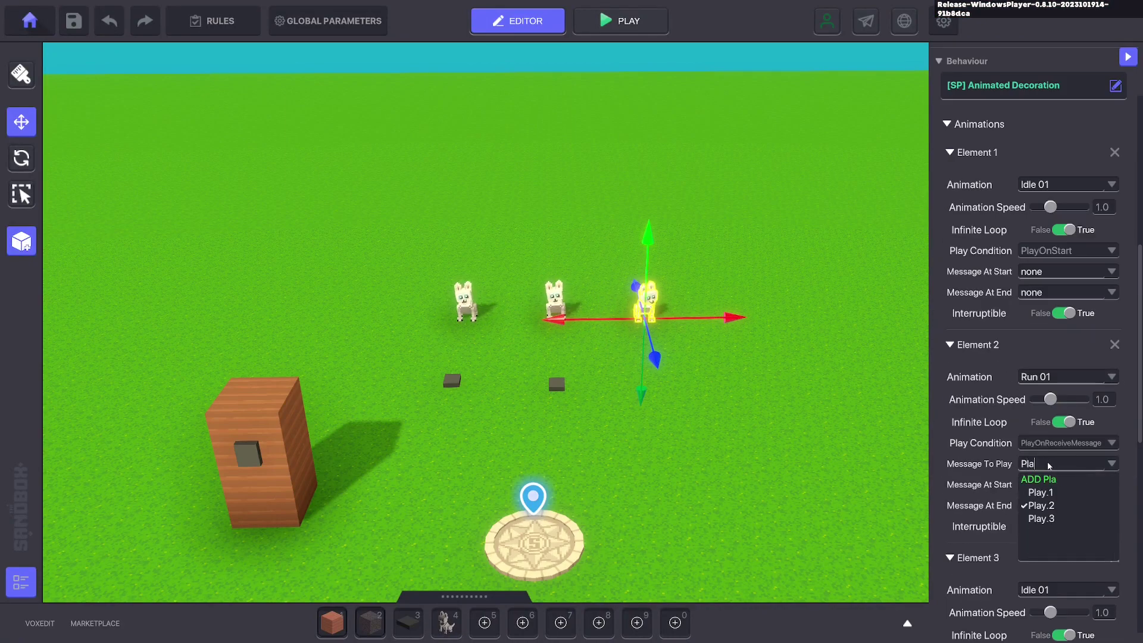
type("y.3")
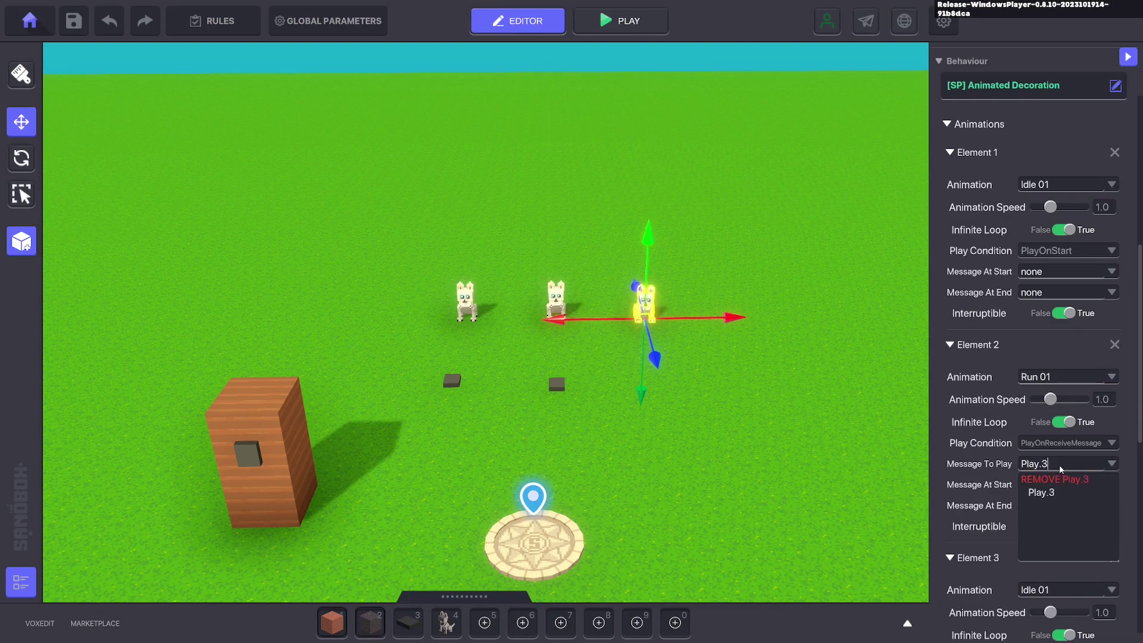
left_click(1042, 493)
- Set the message to play of the third fox's Element 3, Idle 01, to Play.1
scroll(1059, 509, "down", 6)
left_click(1045, 410)
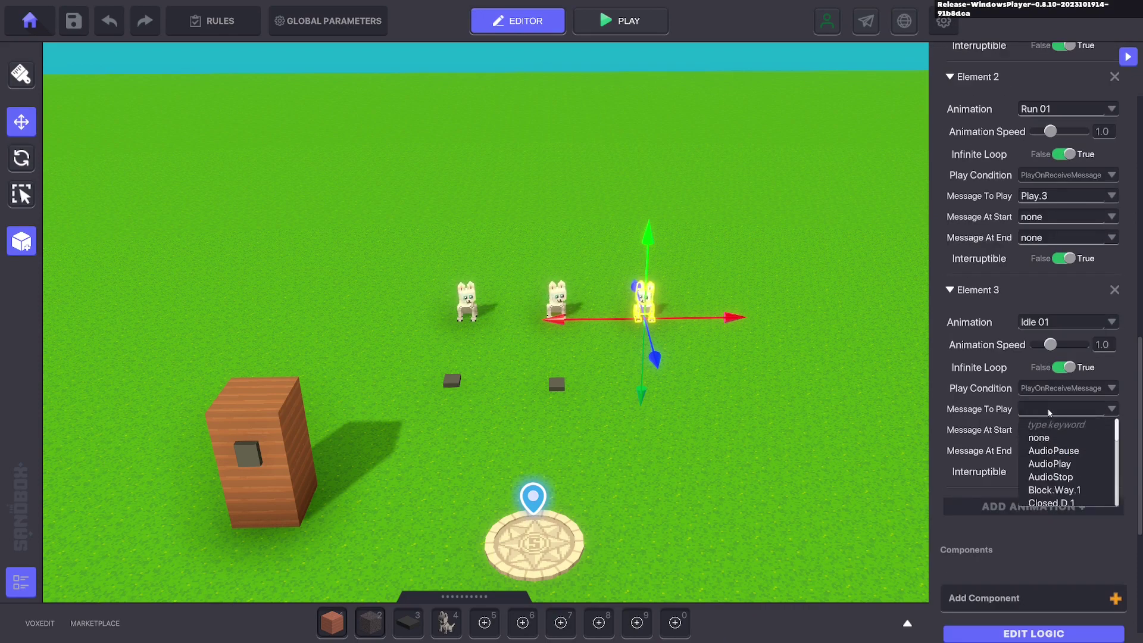
type("Play.")
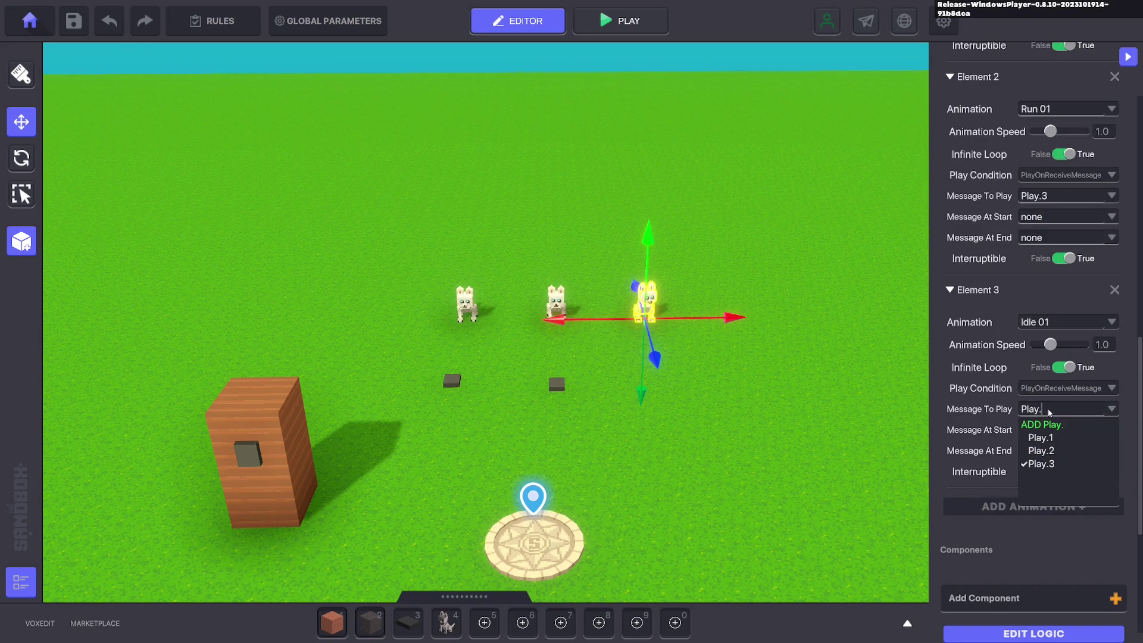
type("4")
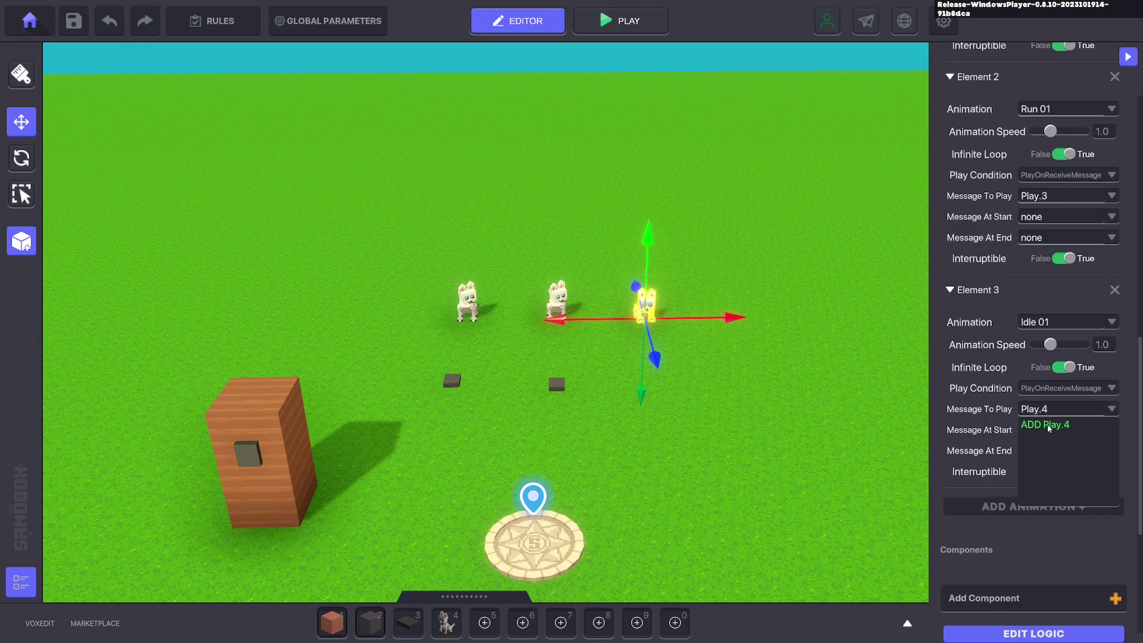
key("BackSpace")
type("1")
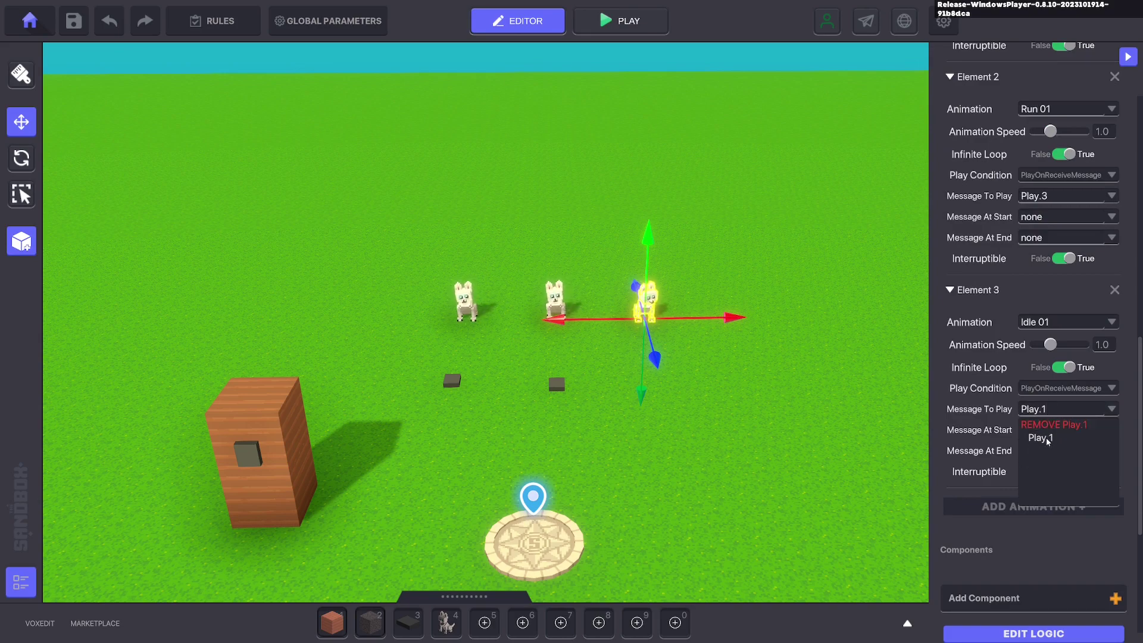
left_click(1047, 439)
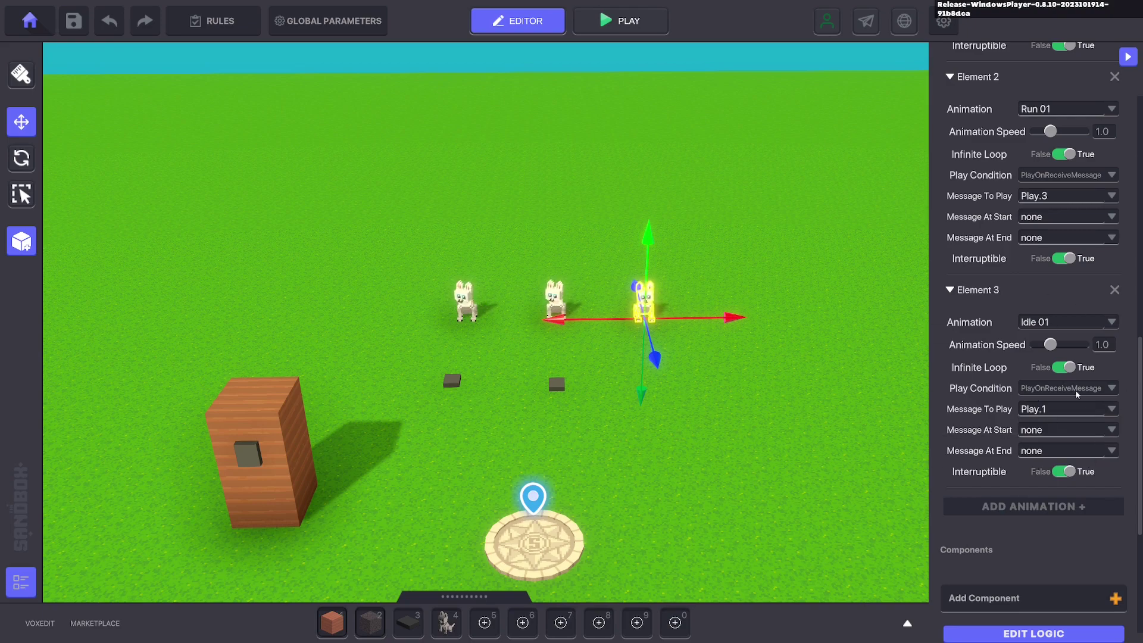
- Add Play.2 as the Turn OFF message of the second numpad's Toggle component
left_click(557, 384)
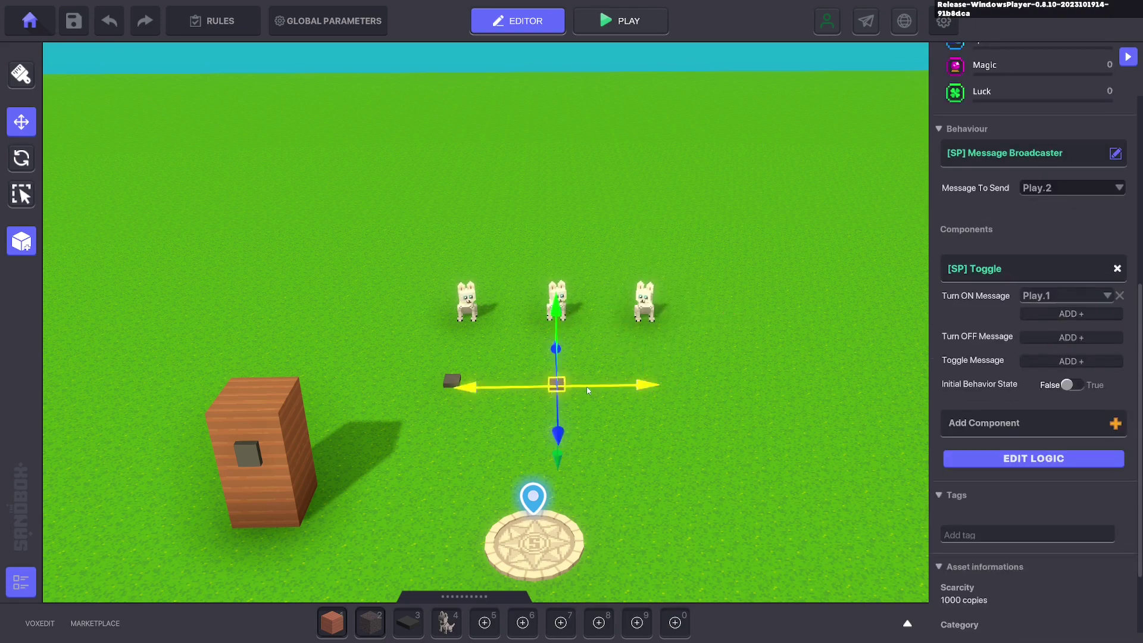
left_click(1034, 337)
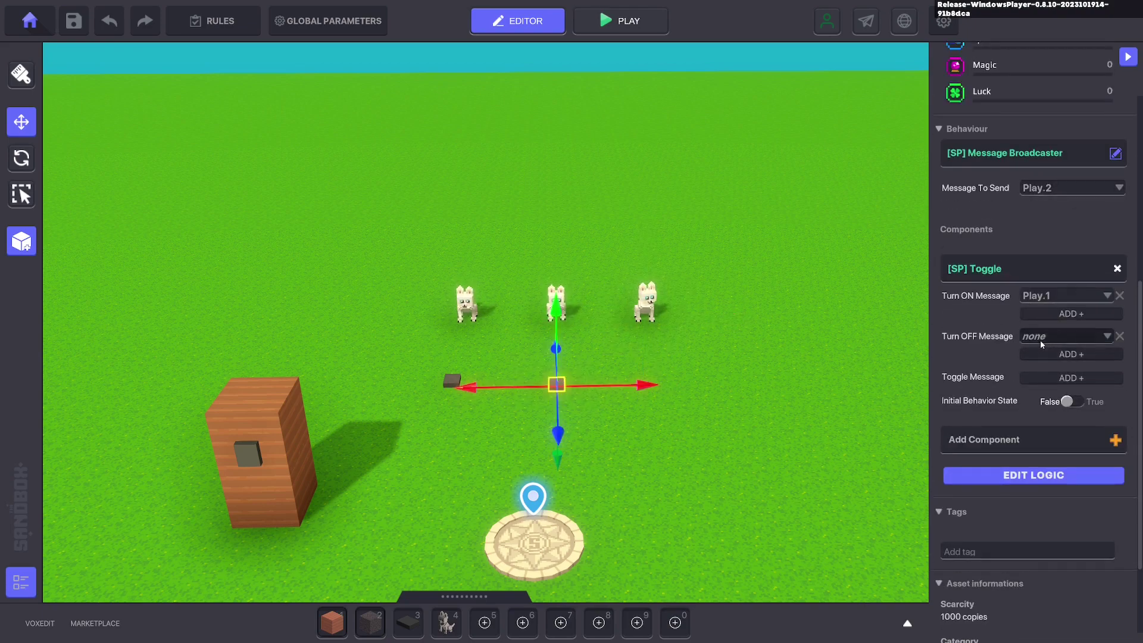
left_click(1032, 339)
type("Play.2")
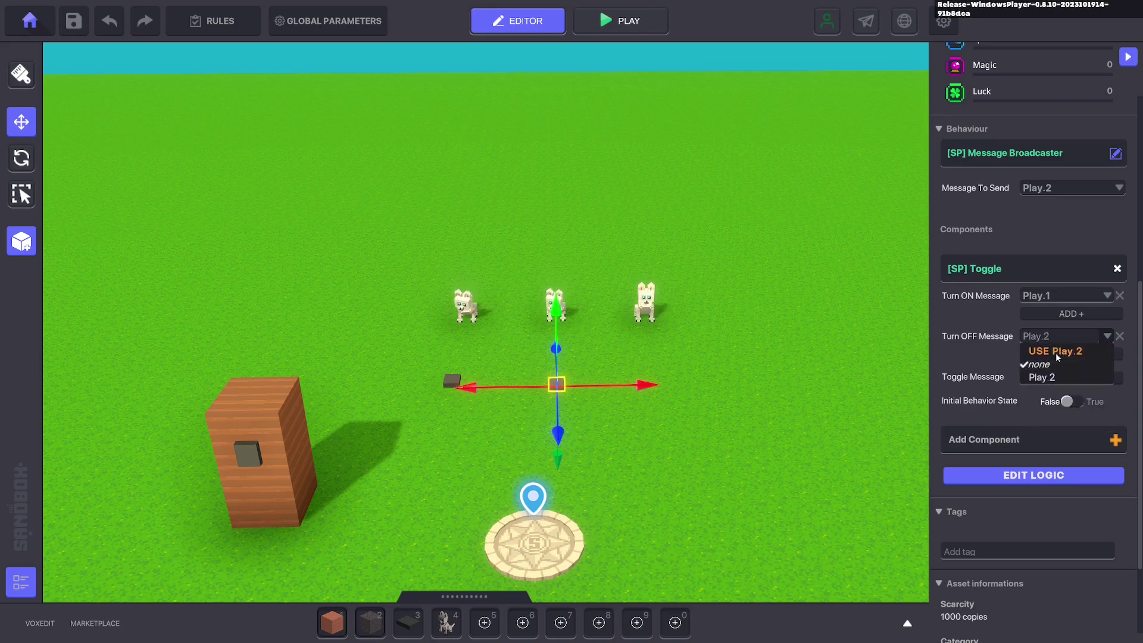
left_click(1056, 353)
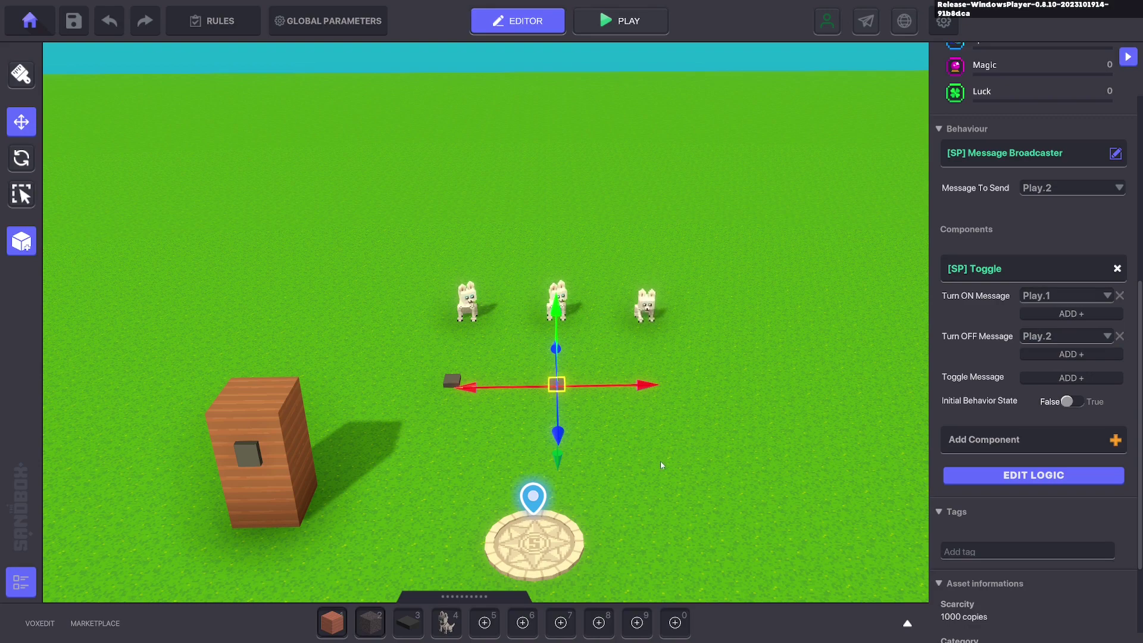
- Place a copy of the second numpad in front of the third fox and set its Turn ON message to Play.2
left_click_drag(627, 384, 730, 377)
left_click(1052, 295)
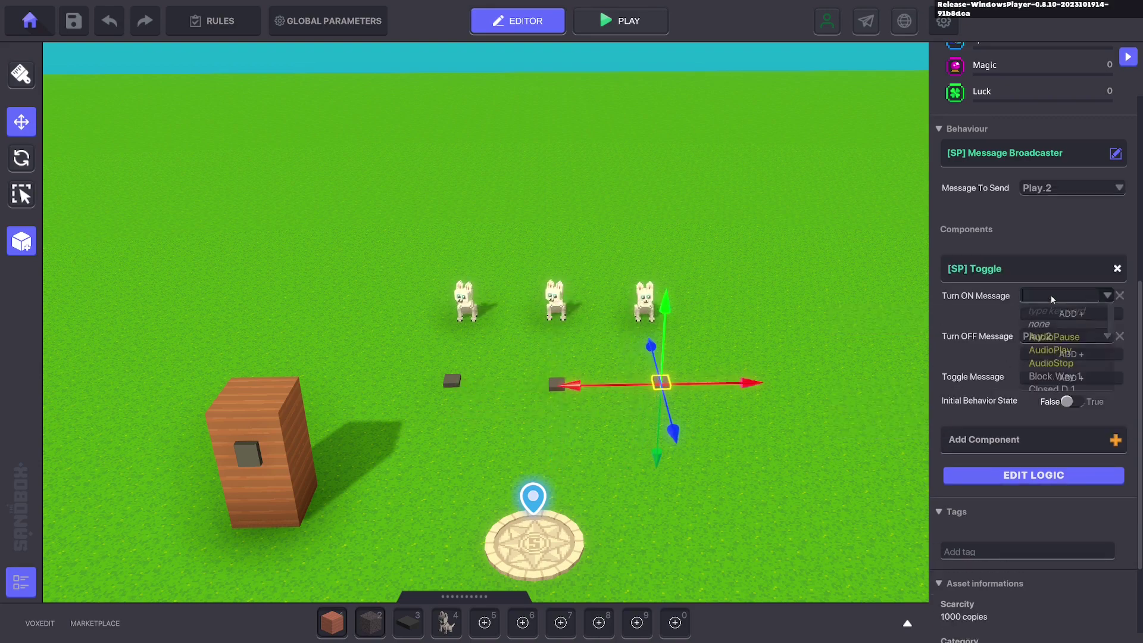
type("Play.")
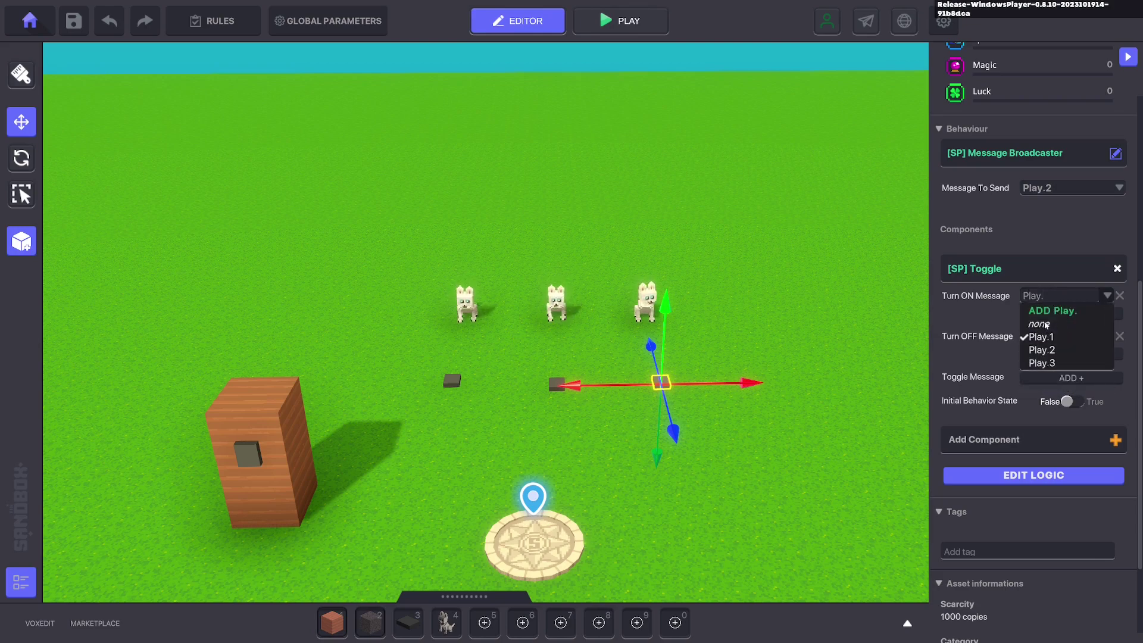
type("2")
left_click(1066, 311)
- Set the third numpad's message to send to Play.3
left_click(1065, 188)
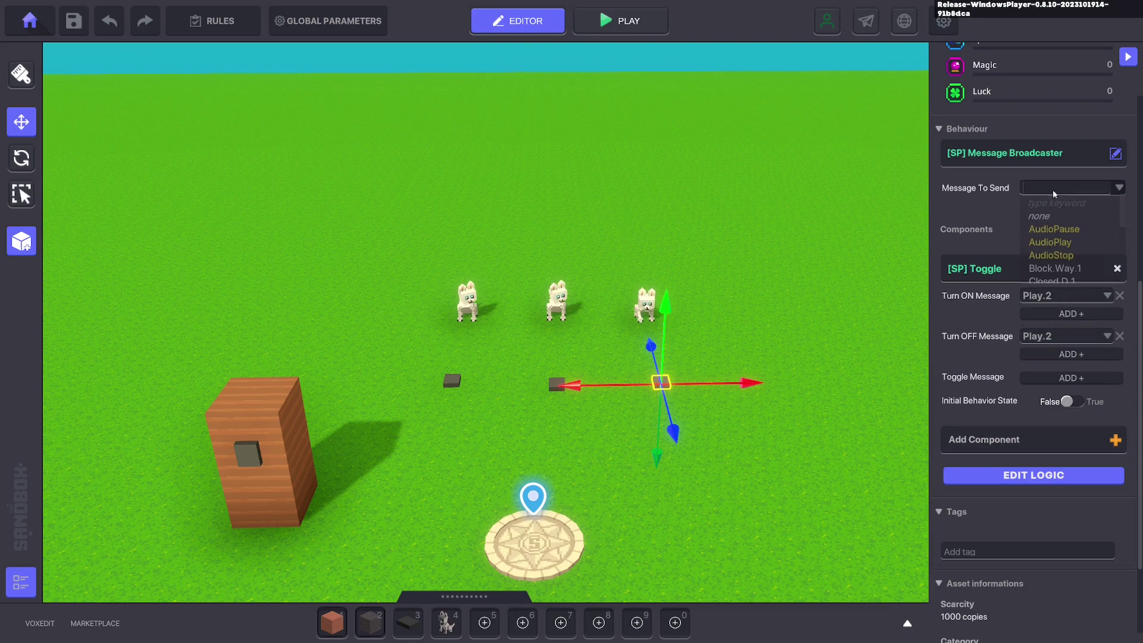
type("Play")
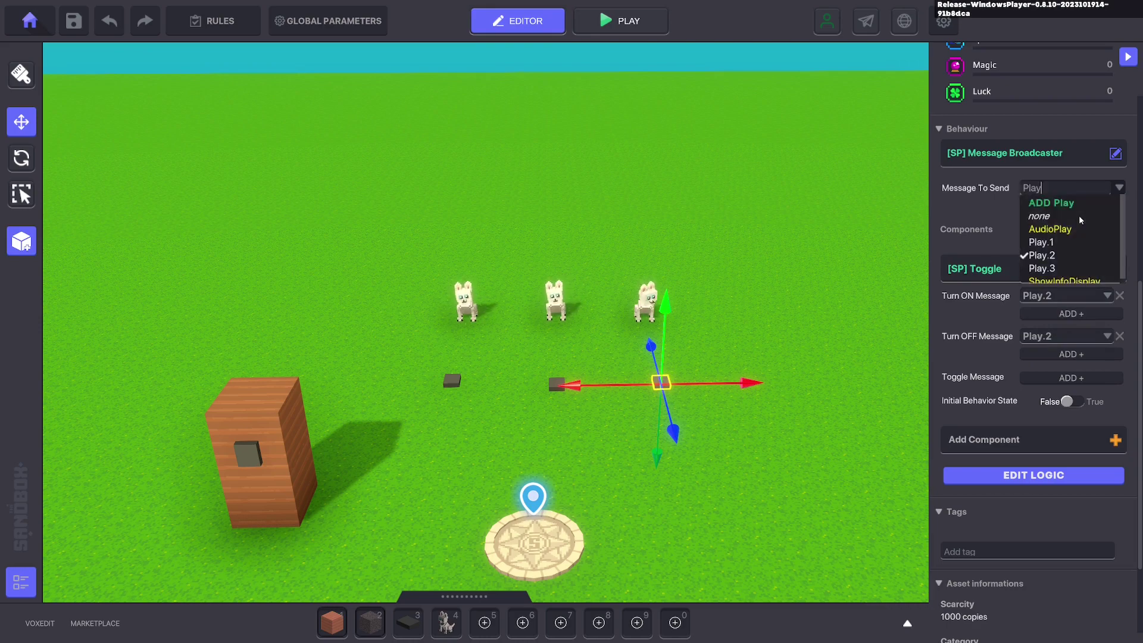
type(".3")
left_click(1057, 204)
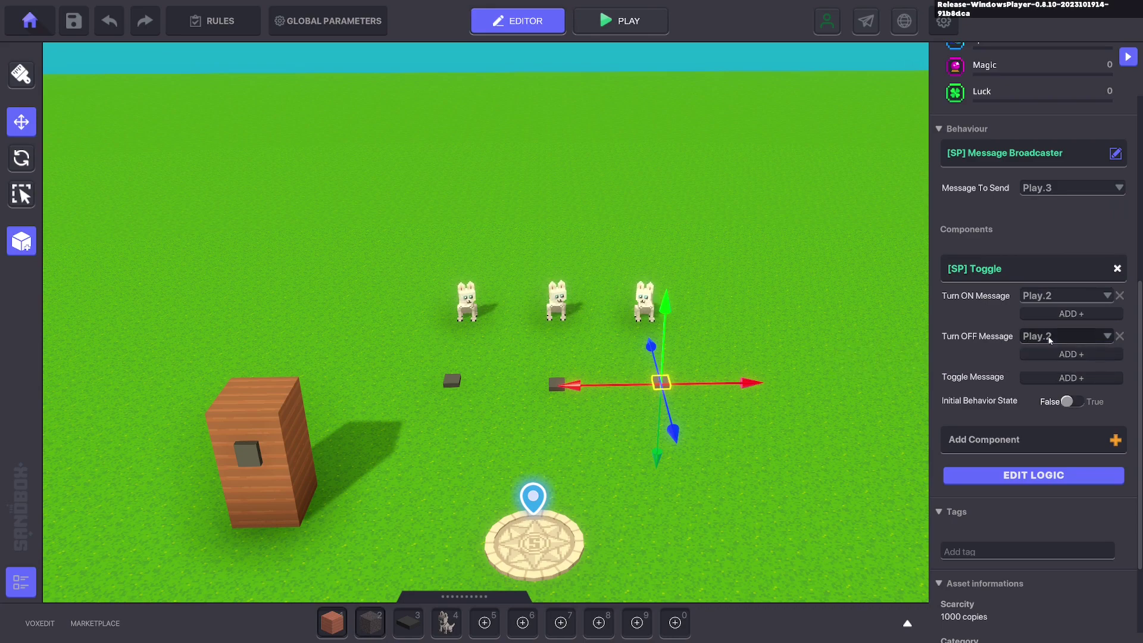
- Set the Turn OFF message of the third numpad's Toggle component to Play.3
left_click(1047, 337)
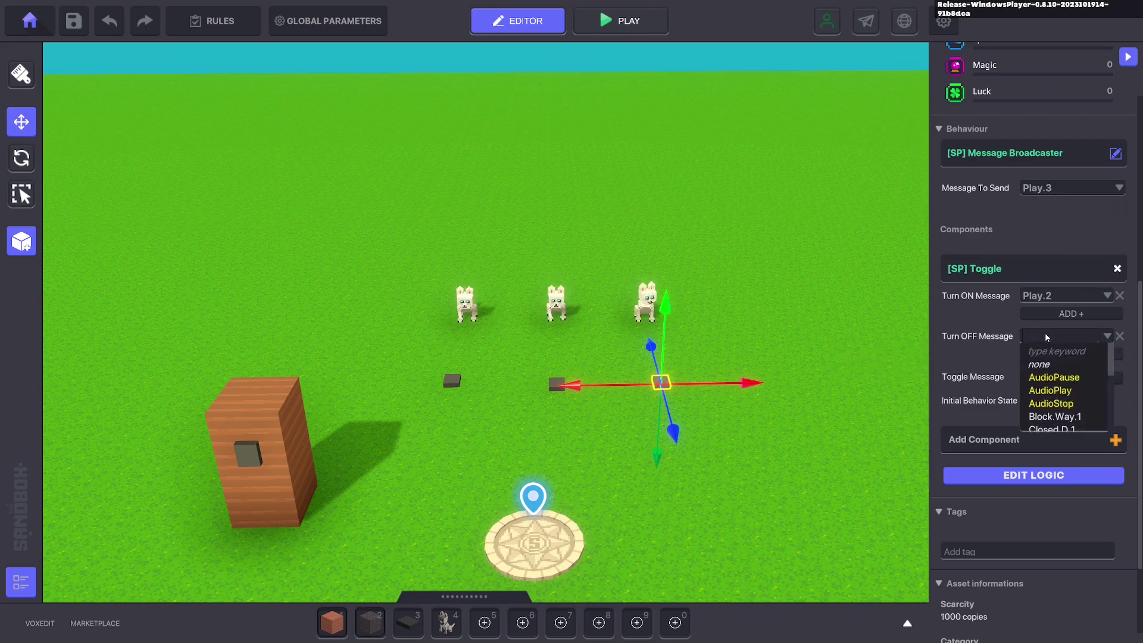
type("Play.3")
left_click(1071, 352)
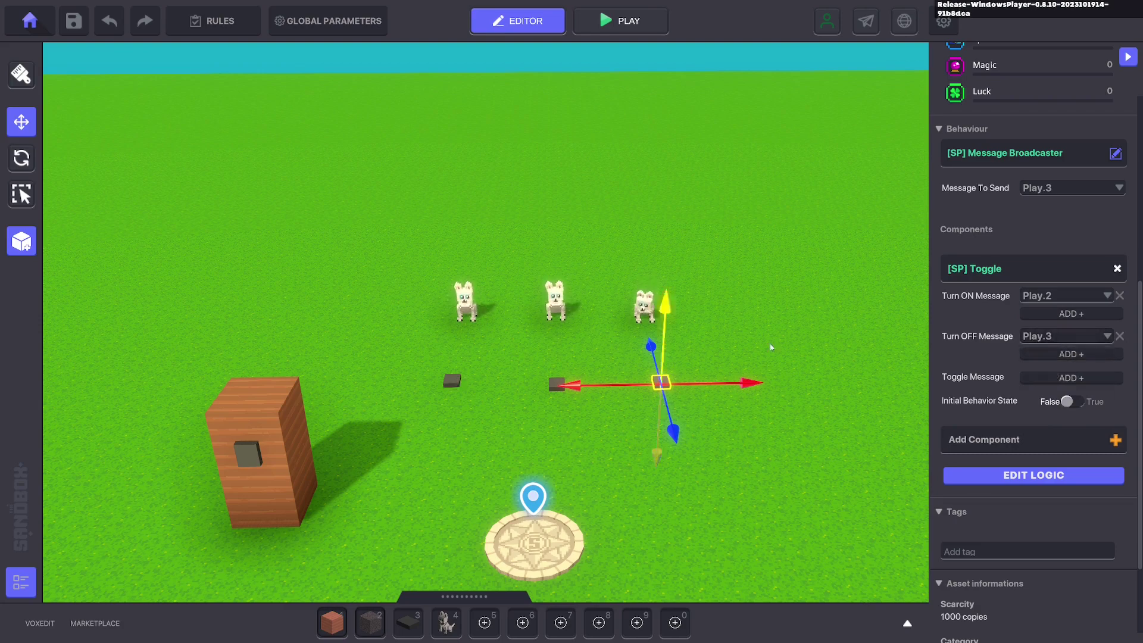
- Add Play.3 as the Turn ON message of the first numpad's Toggle component
left_click(443, 381)
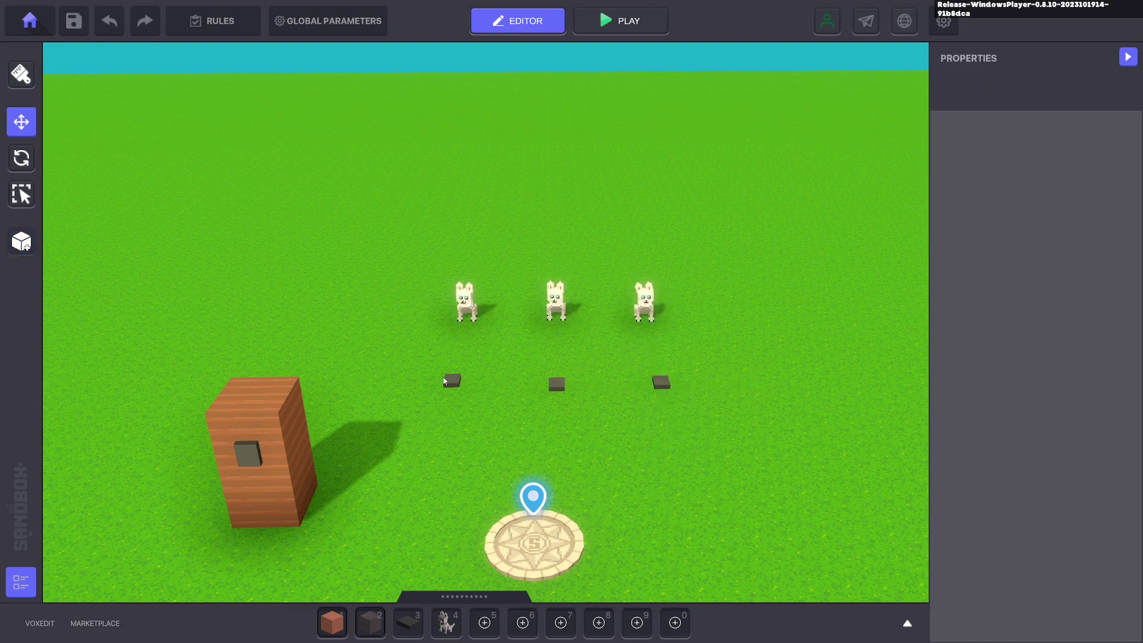
left_click(452, 384)
scroll(969, 353, "down", 5)
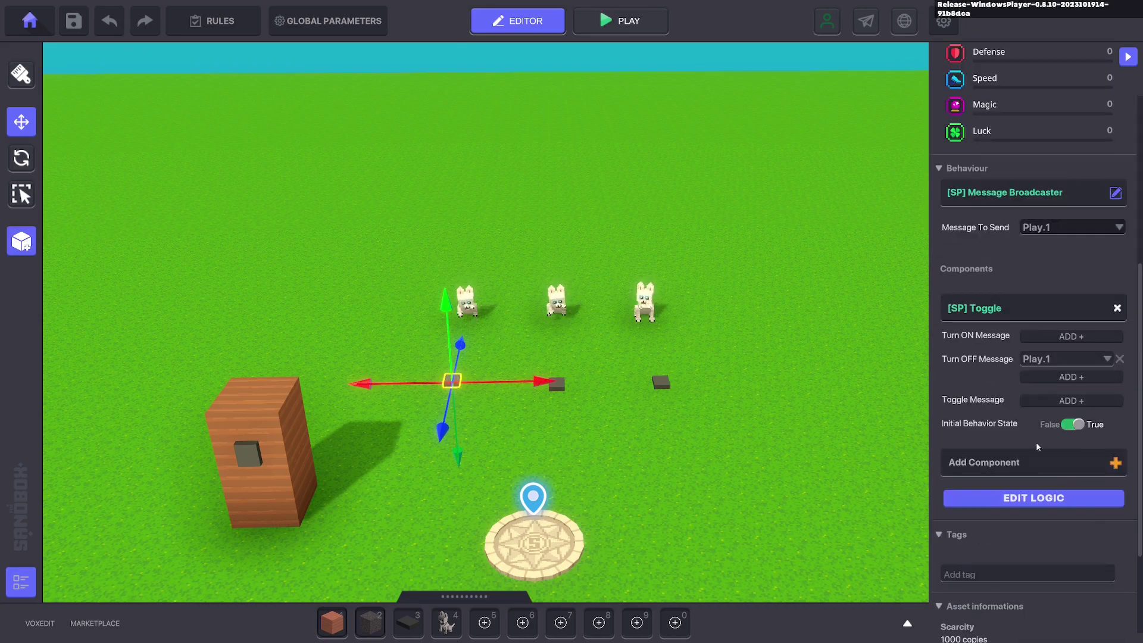
left_click(1071, 336)
left_click(1059, 335)
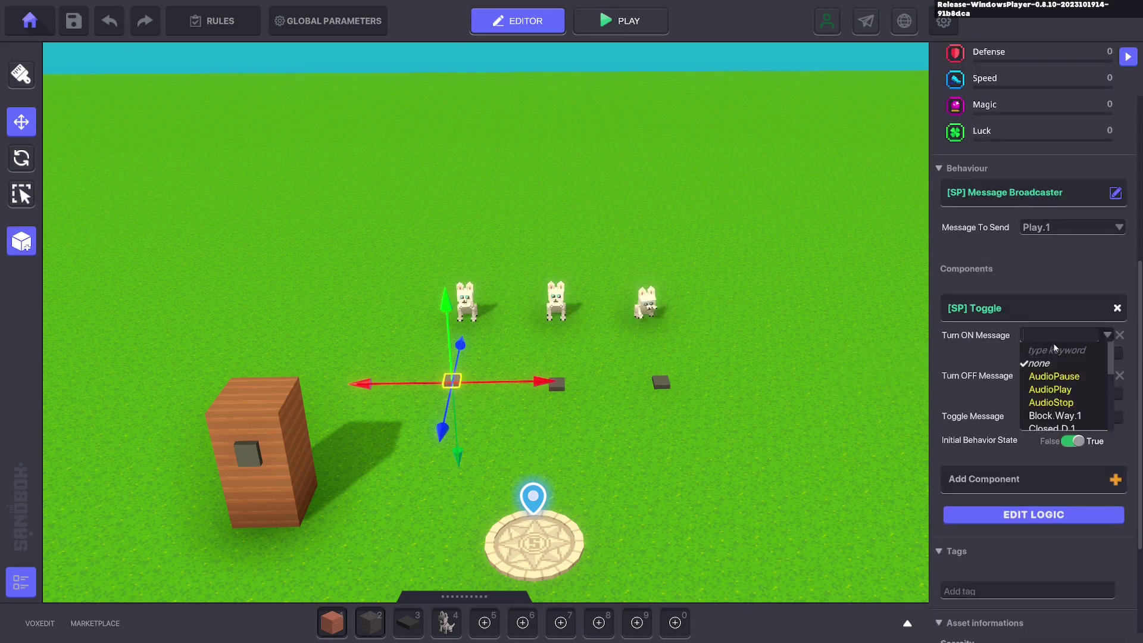
type("Play.3")
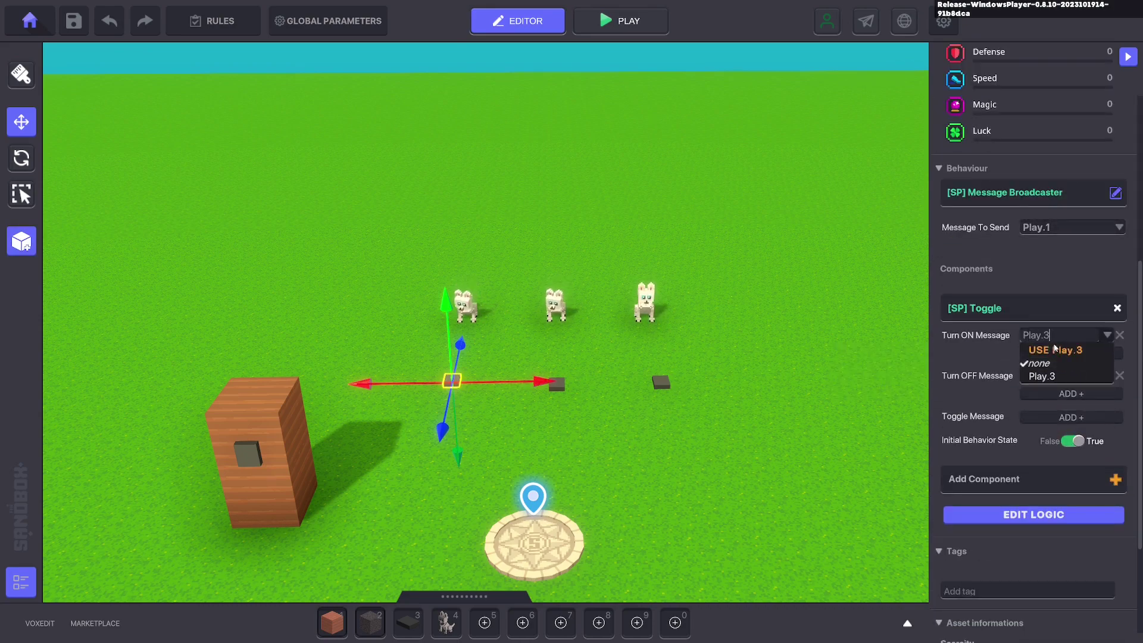
left_click(1070, 350)
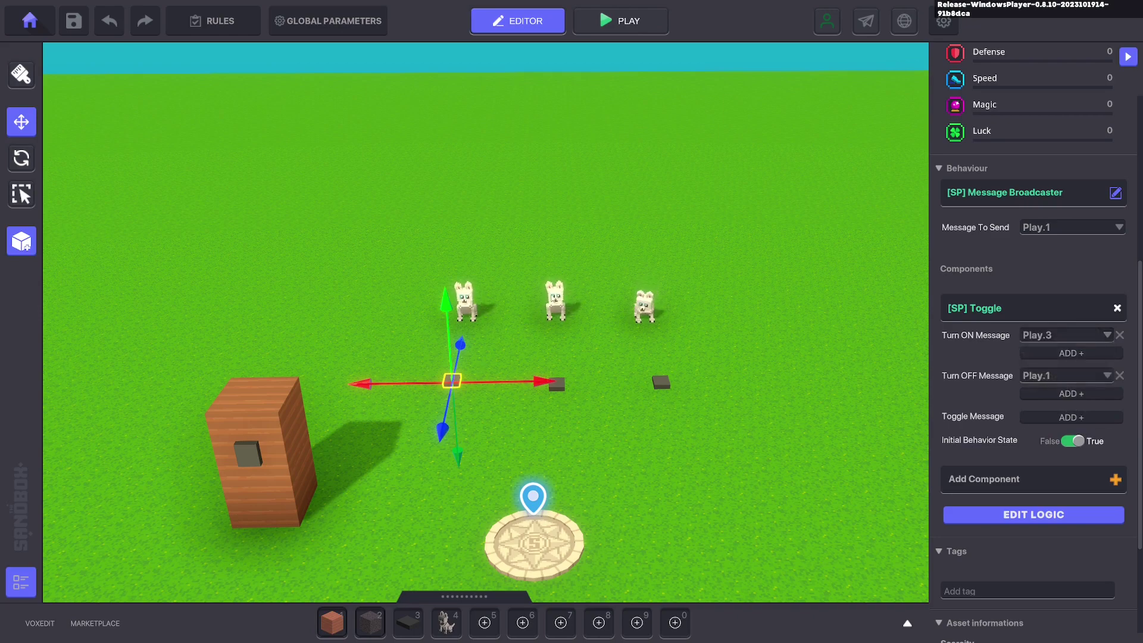
- Review the messages that trigger the run and idle animations of the second and third foxes
left_click(555, 301)
scroll(1026, 385, "down", 10)
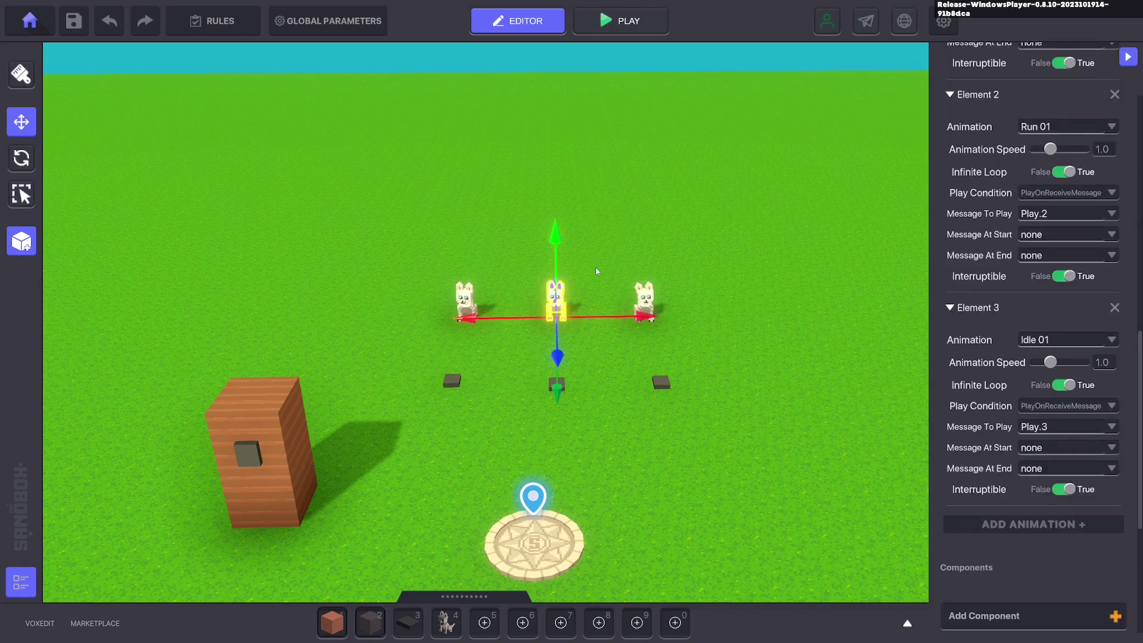
left_click(646, 294)
scroll(1045, 405, "down", 10)
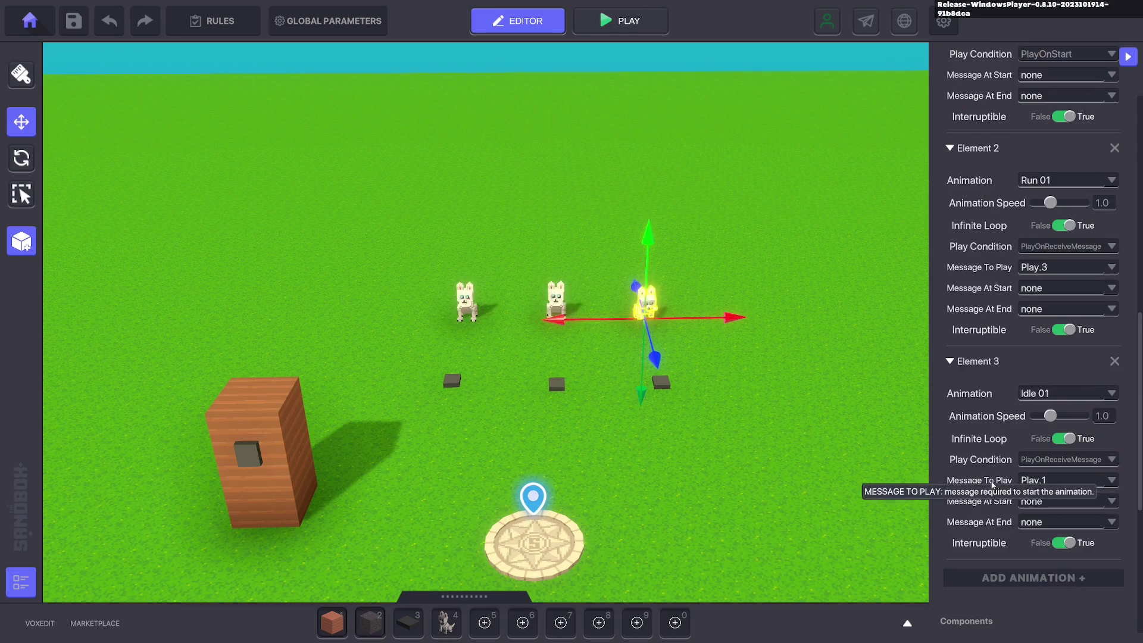
scroll(991, 481, "up", 5)
left_click(792, 409)
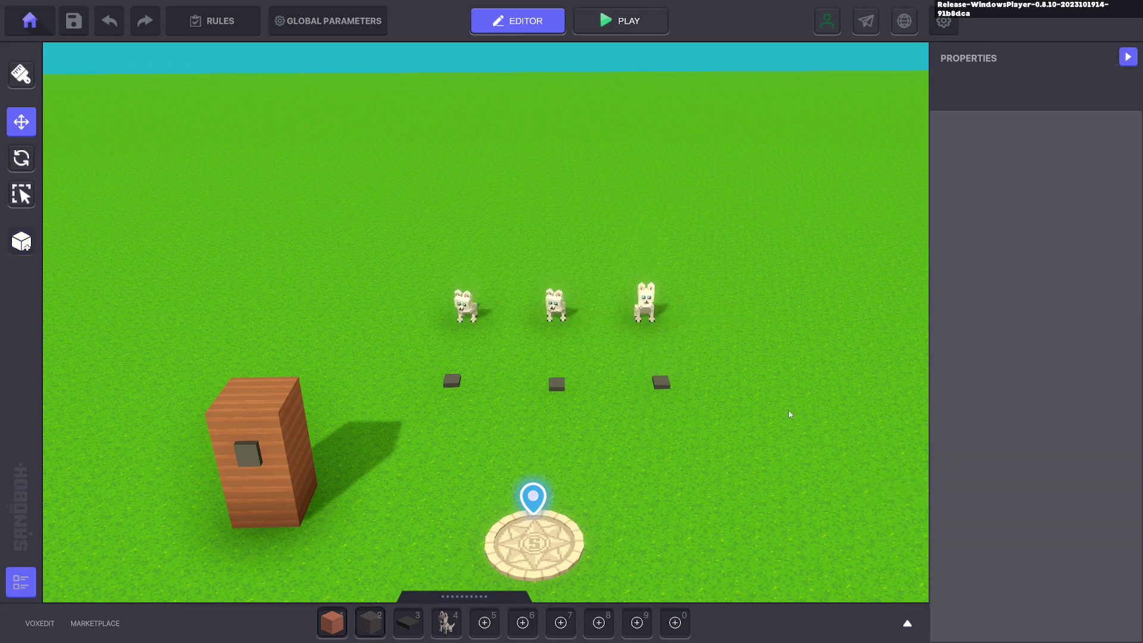
- Playtest the scene by walking the avatar to the button on the wooden block and over toward the foxes
key("Tab")
key("a")
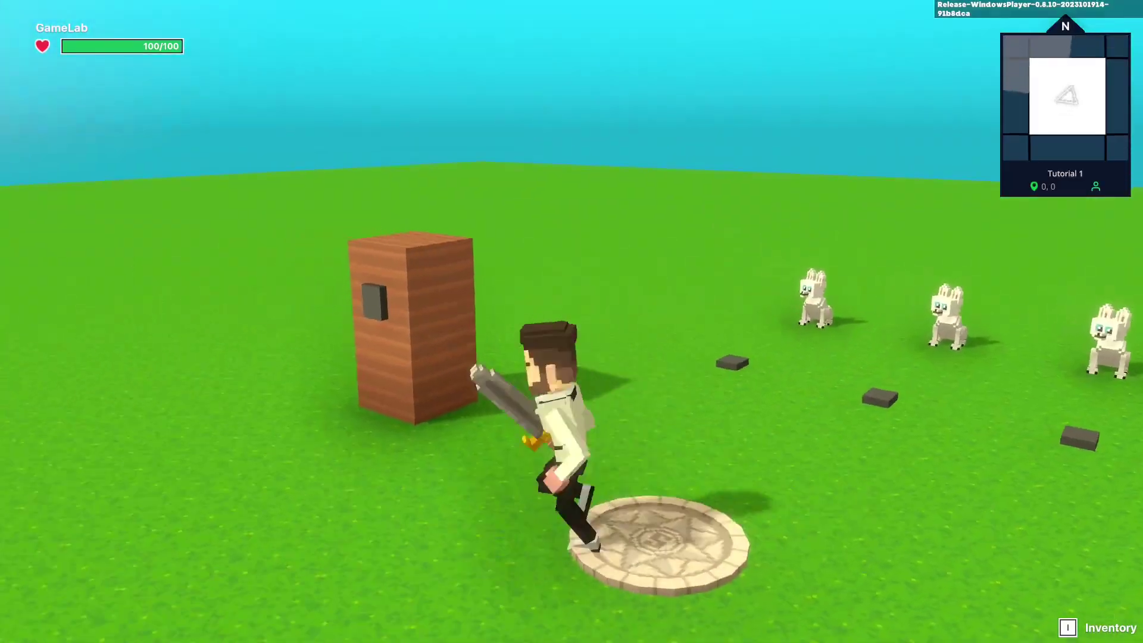
key("w")
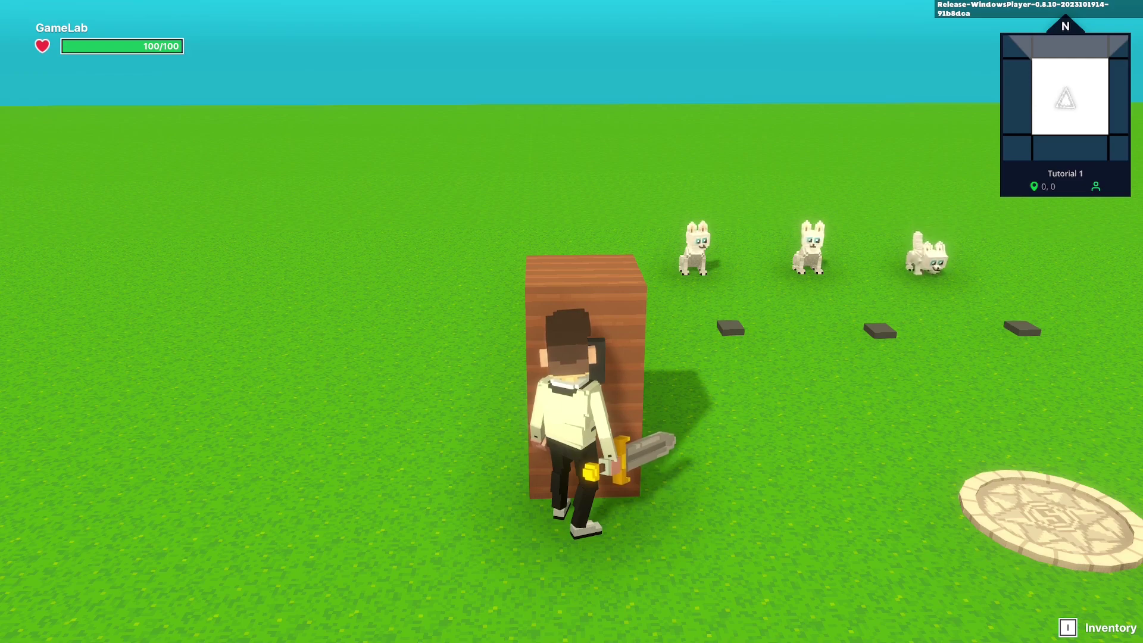
key("d")
key("w")
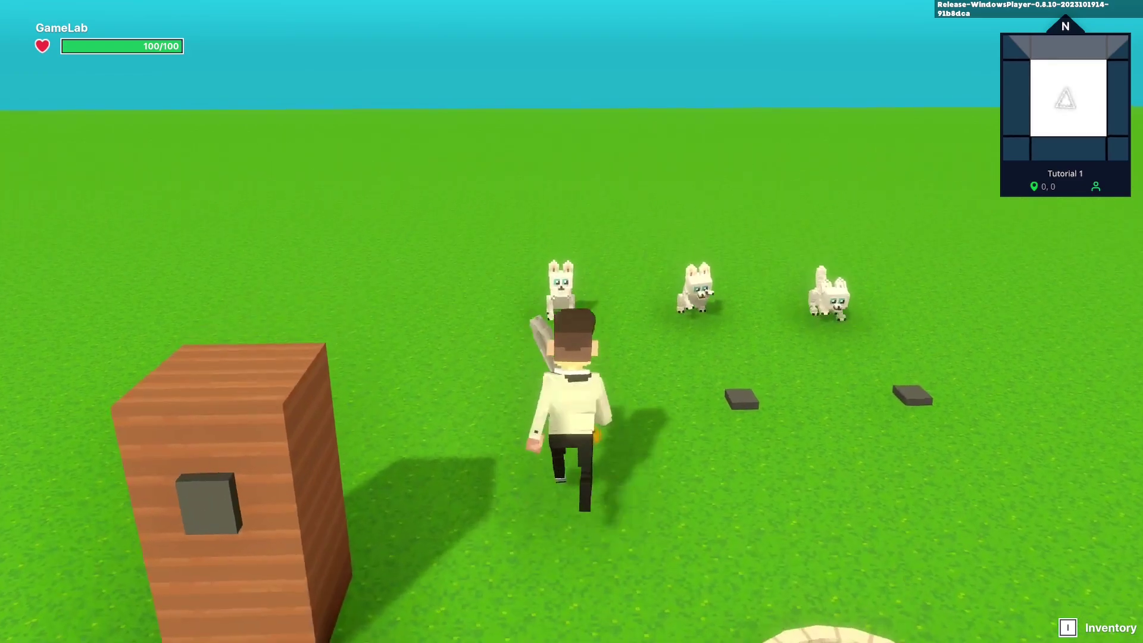